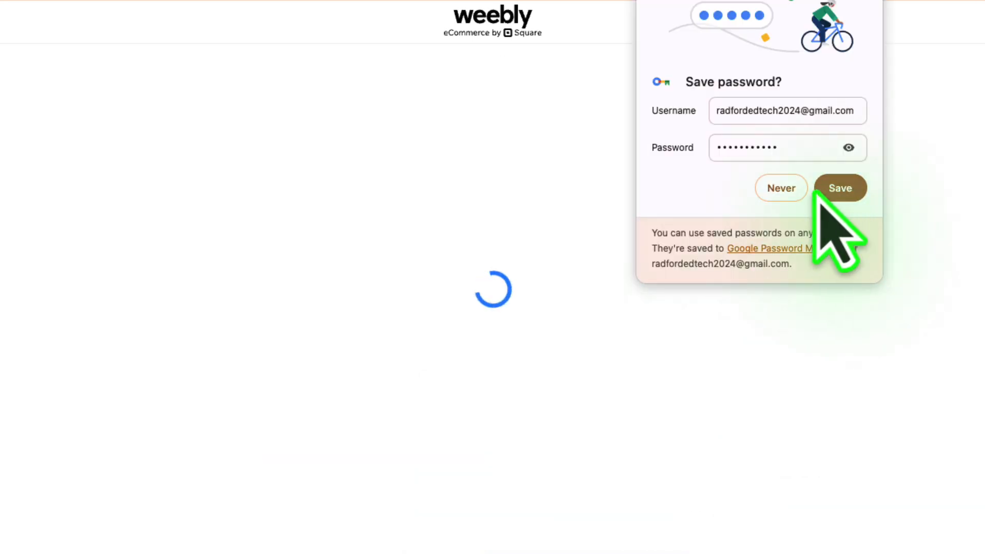
- Save the account login in the browser's password manager and choose to create a personal website with Weebly Websites
{"action": "left_click", "coordinate": [826, 188]}
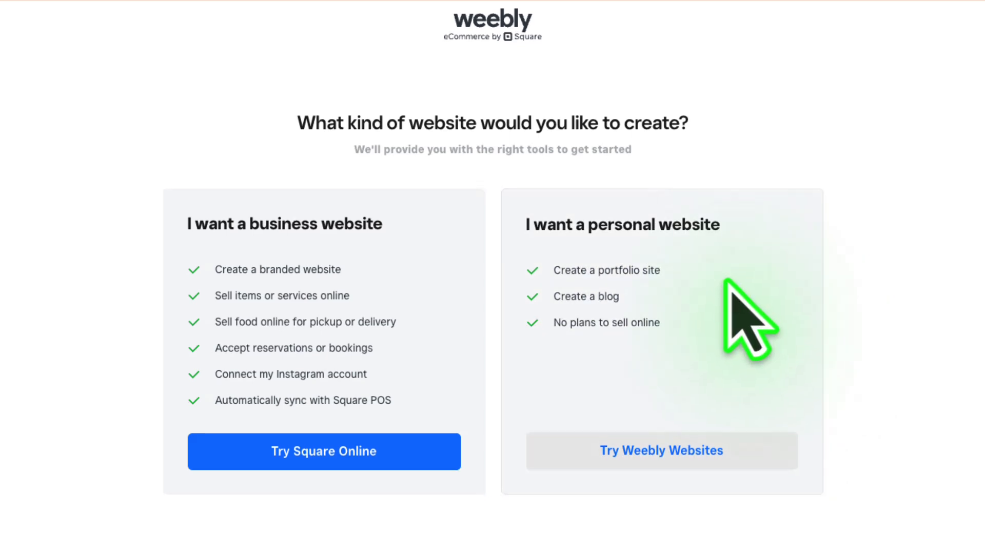
{"action": "left_click", "coordinate": [669, 459]}
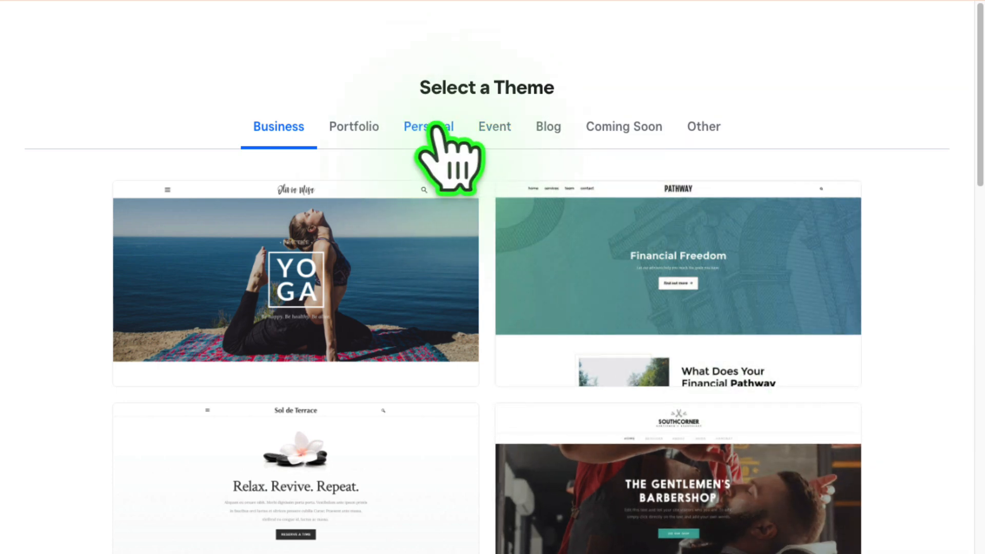
- Look through the available website themes in the Business and Personal categories
{"action": "scroll", "coordinate": [759, 230], "scroll_direction": "down", "scroll_amount": 10}
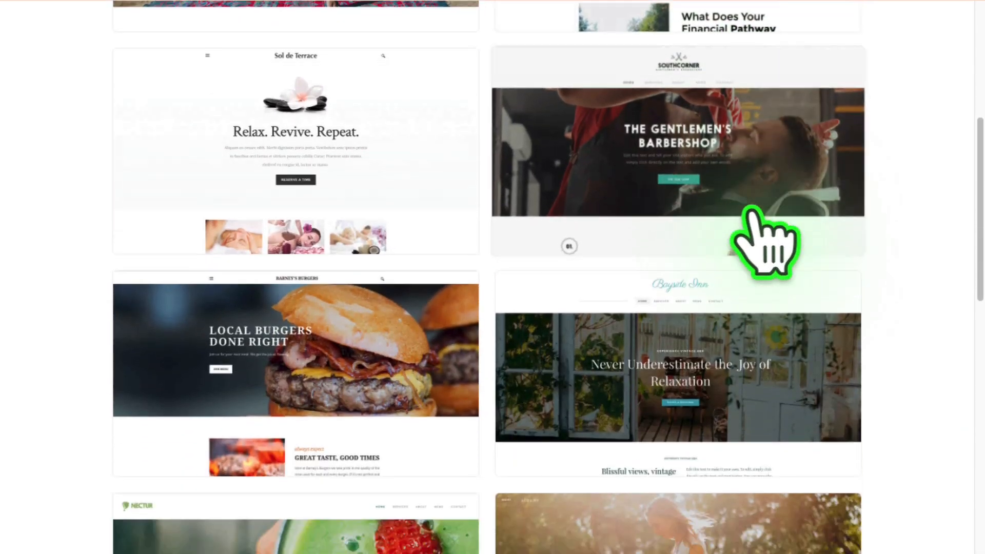
{"action": "scroll", "coordinate": [759, 225], "scroll_direction": "down", "scroll_amount": 8}
{"action": "scroll", "coordinate": [749, 251], "scroll_direction": "up", "scroll_amount": 9}
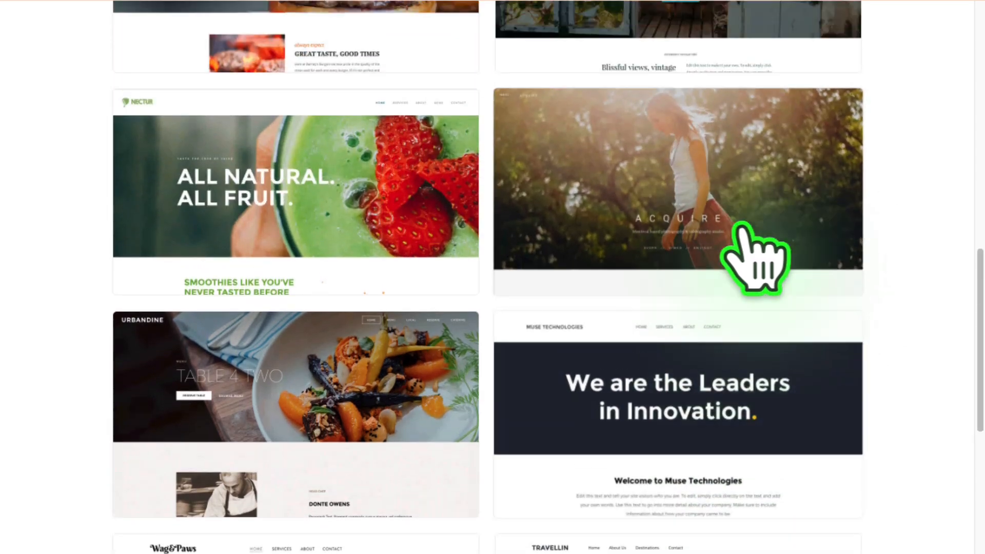
{"action": "scroll", "coordinate": [748, 251], "scroll_direction": "up", "scroll_amount": 10}
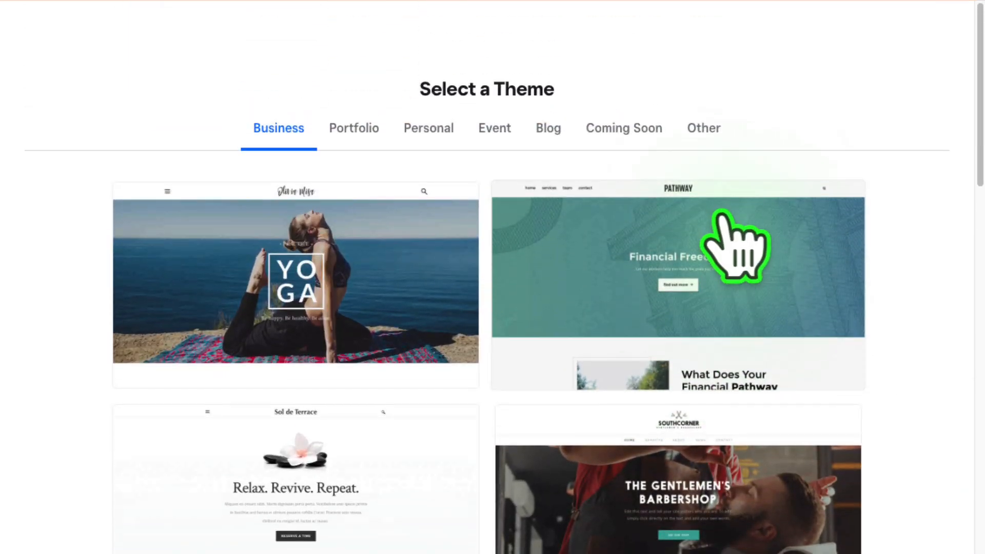
{"action": "left_click", "coordinate": [437, 128]}
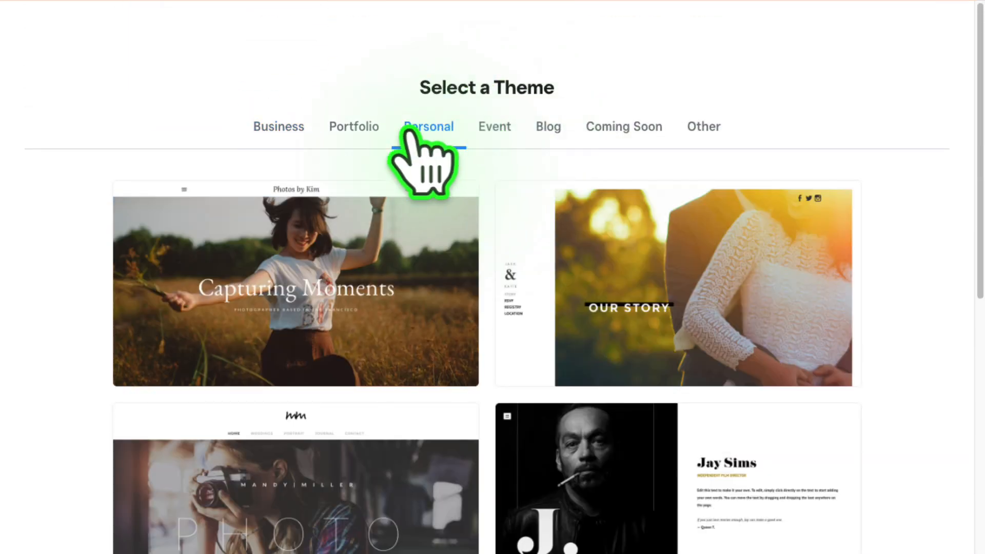
{"action": "scroll", "coordinate": [210, 165], "scroll_direction": "down", "scroll_amount": 10}
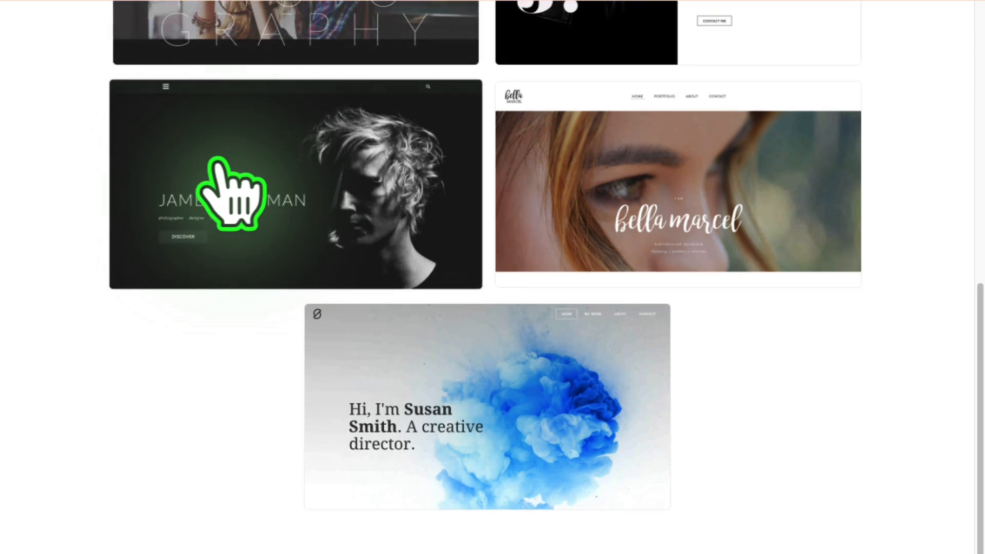
{"action": "scroll", "coordinate": [230, 194], "scroll_direction": "up", "scroll_amount": 7}
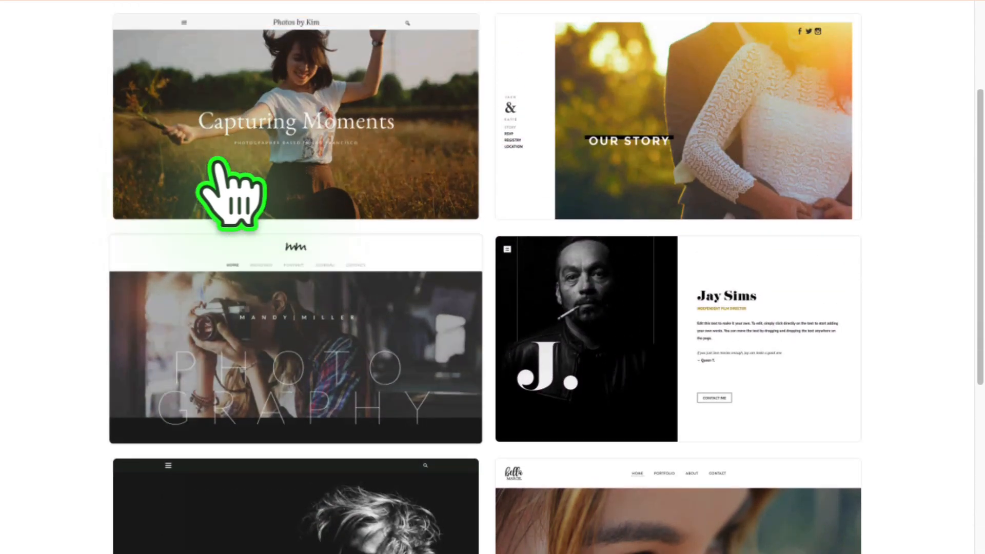
{"action": "scroll", "coordinate": [217, 160], "scroll_direction": "up", "scroll_amount": 3}
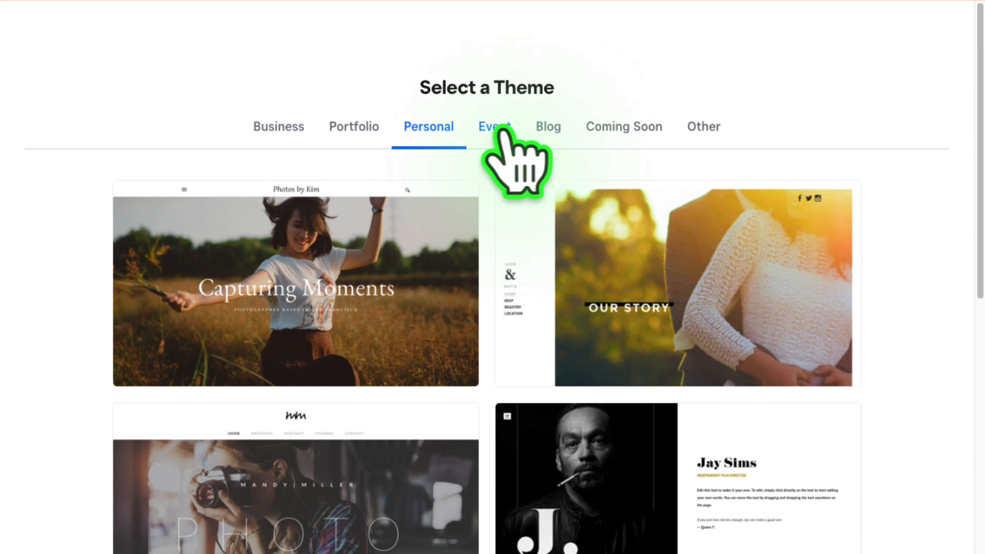
- Choose the Modus Operandi theme from the Portfolio category and start editing the site with it
{"action": "left_click", "coordinate": [356, 130]}
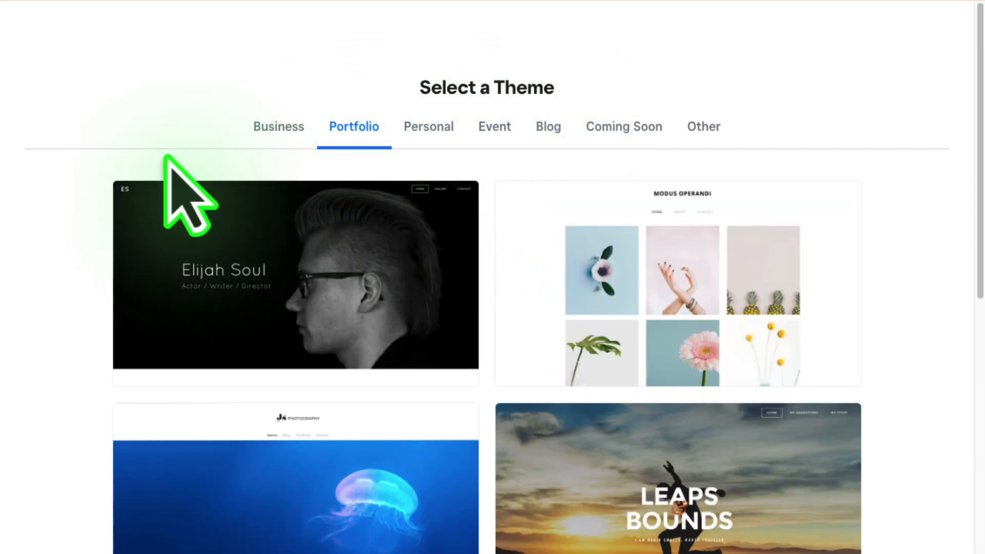
{"action": "scroll", "coordinate": [97, 154], "scroll_direction": "down", "scroll_amount": 8}
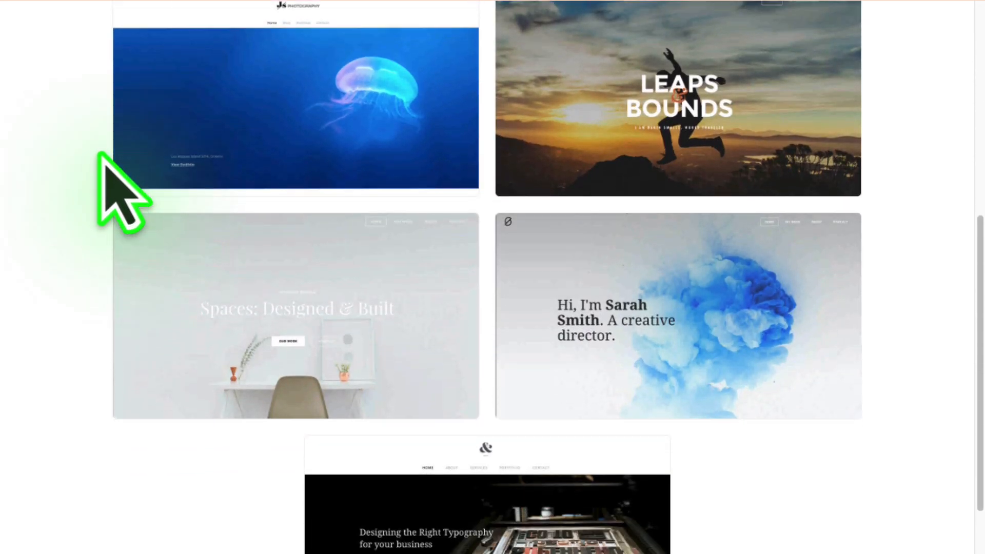
{"action": "scroll", "coordinate": [108, 172], "scroll_direction": "up", "scroll_amount": 9}
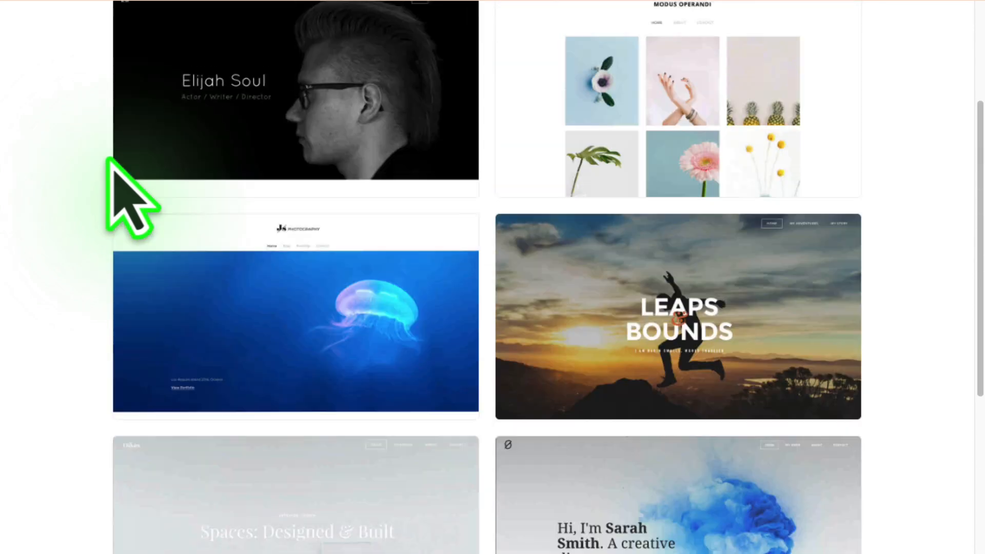
{"action": "scroll", "coordinate": [82, 152], "scroll_direction": "up", "scroll_amount": 2}
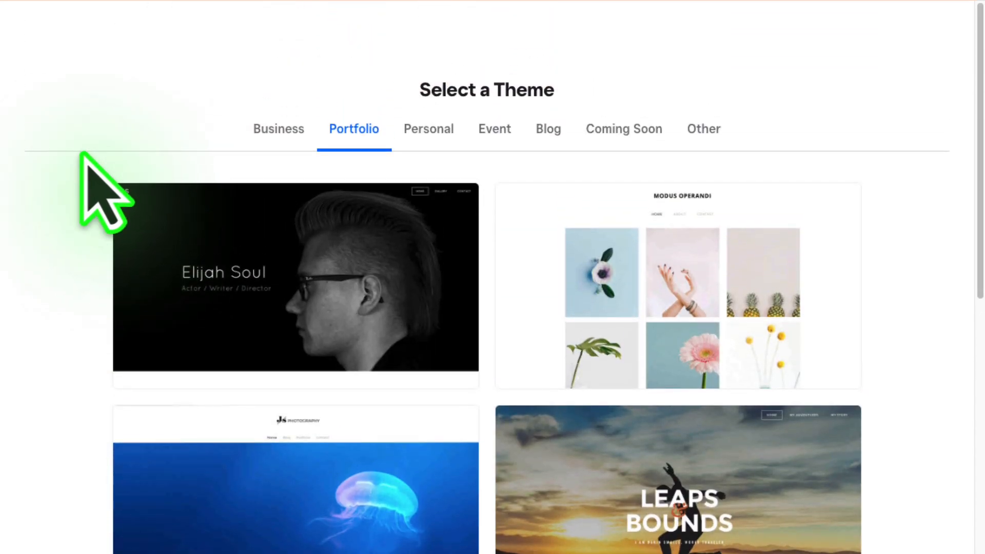
{"action": "left_click", "coordinate": [683, 285]}
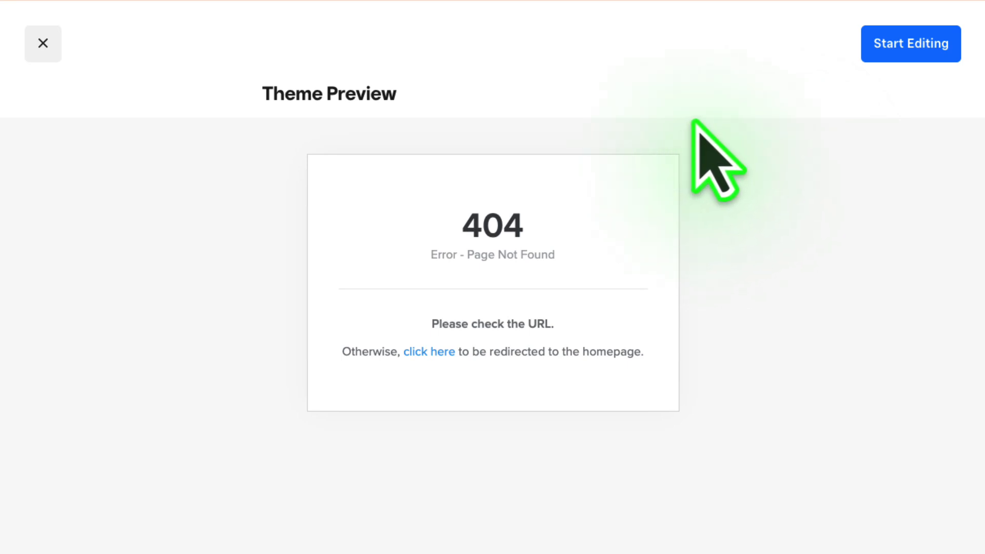
{"action": "left_click", "coordinate": [896, 56]}
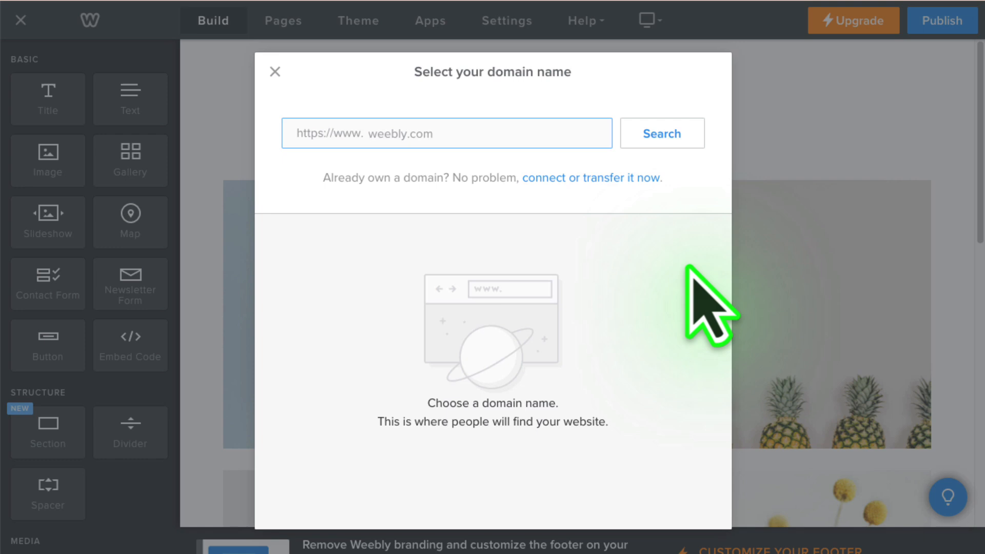
- Search for the domain name edtechsherman and set up the free subdomain edtechsherman.weebly.com
{"action": "type", "text": "edtechsherman"}
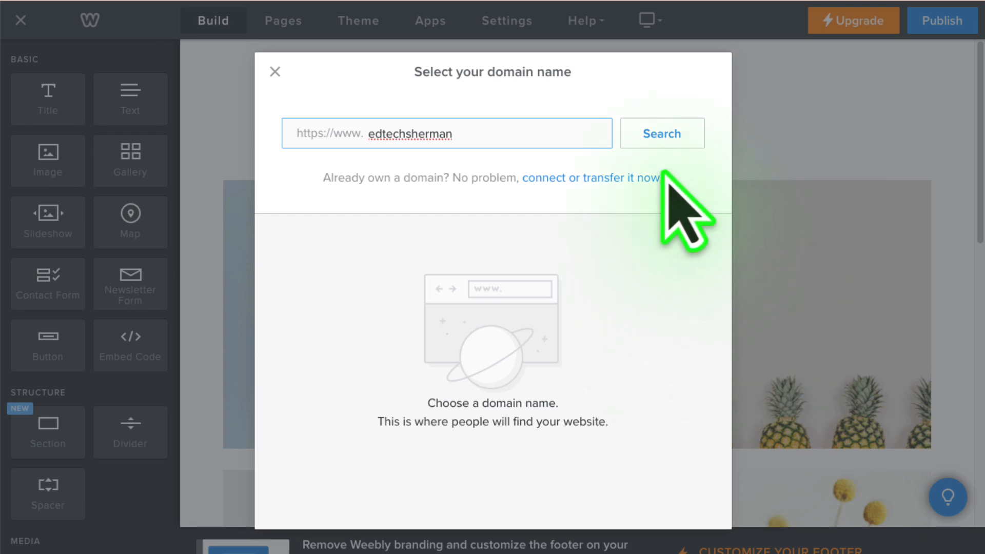
{"action": "left_click", "coordinate": [662, 134]}
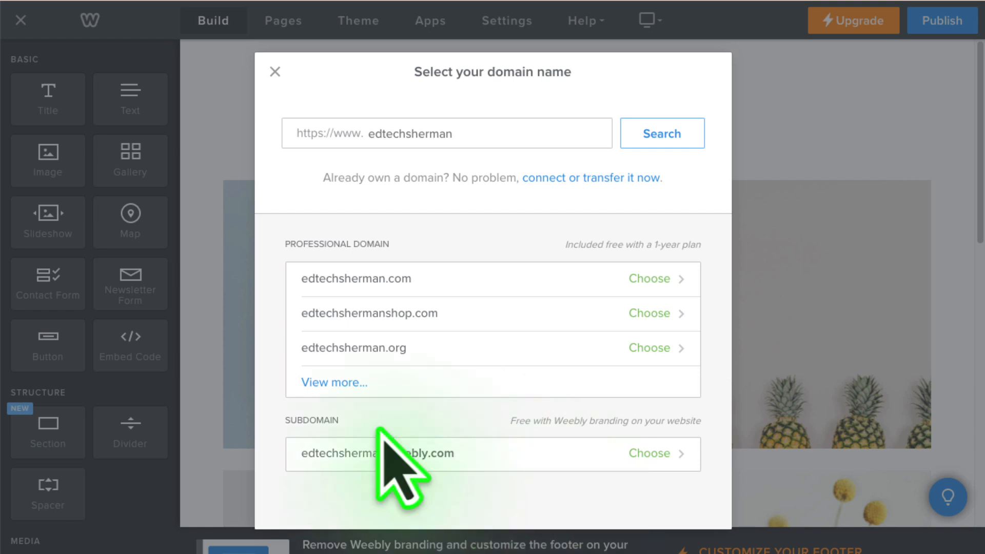
{"action": "left_click", "coordinate": [422, 456]}
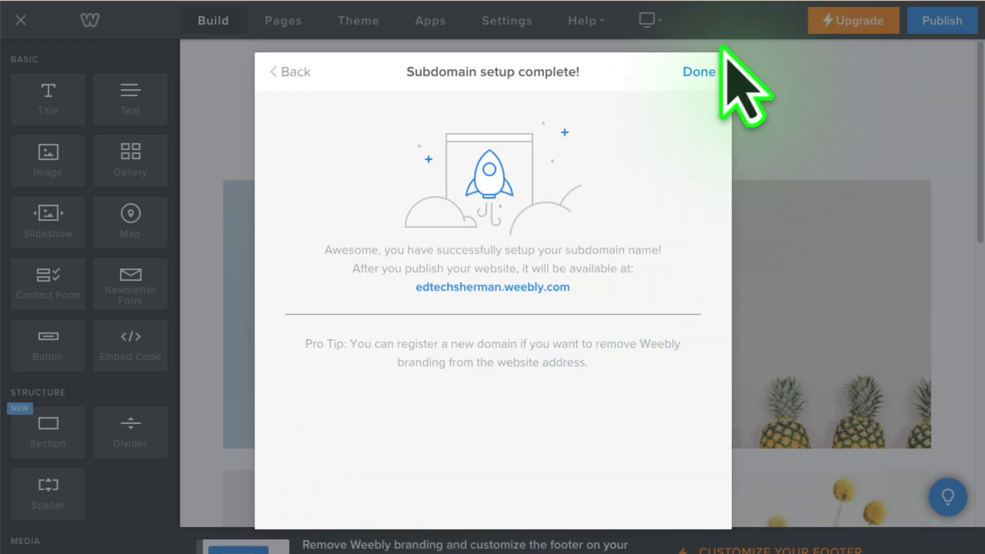
{"action": "left_click", "coordinate": [697, 72]}
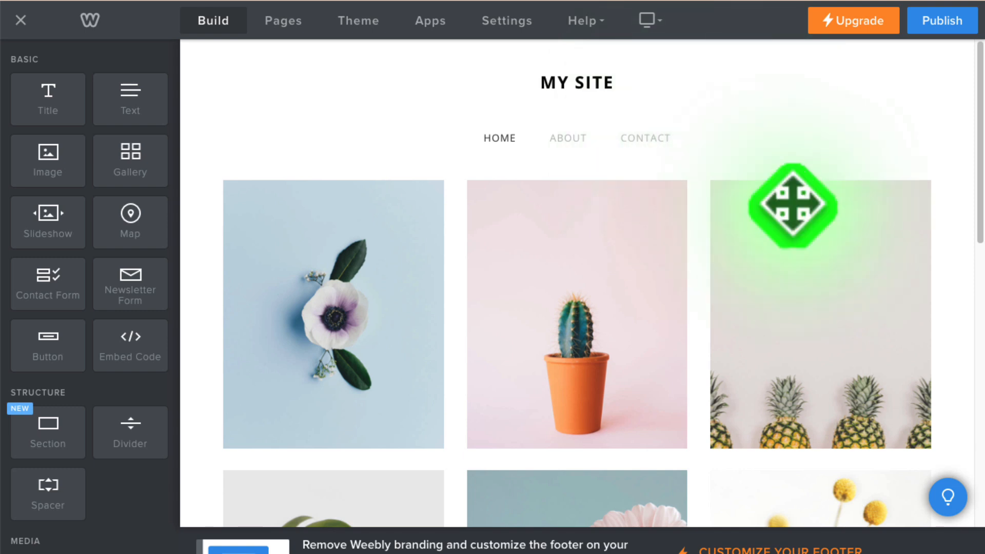
- Examine the template home page's header and its grid of placeholder images down to the last row
{"action": "scroll", "coordinate": [790, 189], "scroll_direction": "down", "scroll_amount": 12}
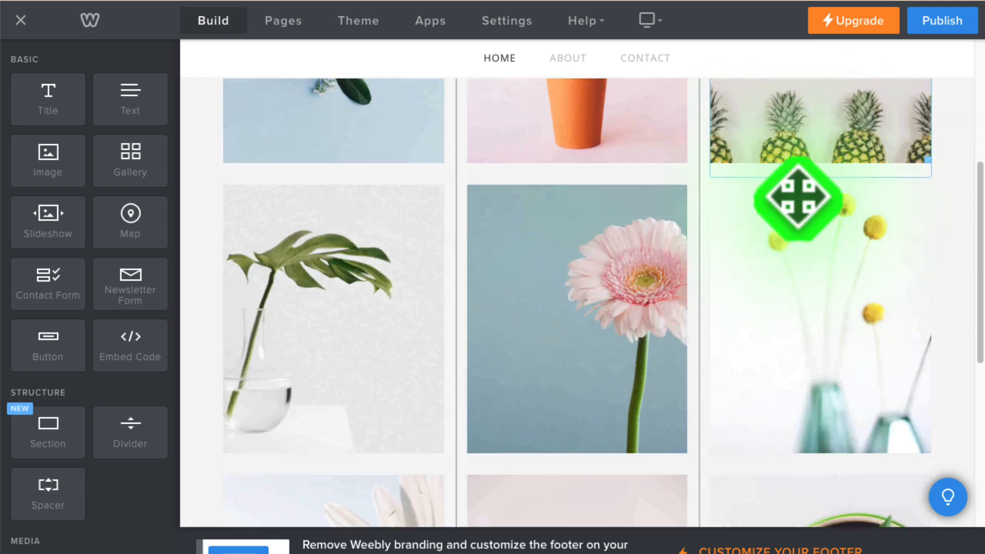
{"action": "scroll", "coordinate": [833, 231], "scroll_direction": "up", "scroll_amount": 10}
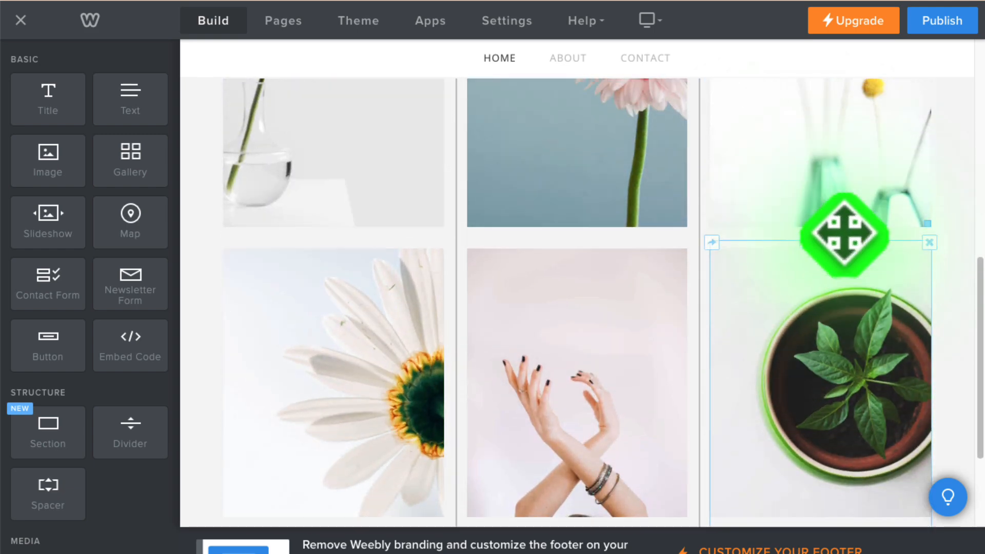
{"action": "scroll", "coordinate": [828, 241], "scroll_direction": "up", "scroll_amount": 3}
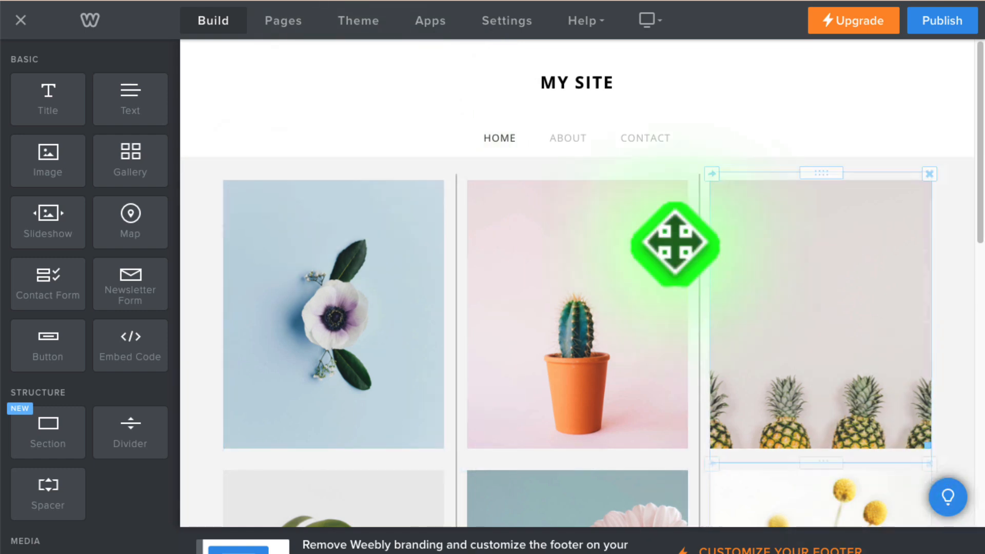
{"action": "left_click", "coordinate": [578, 77]}
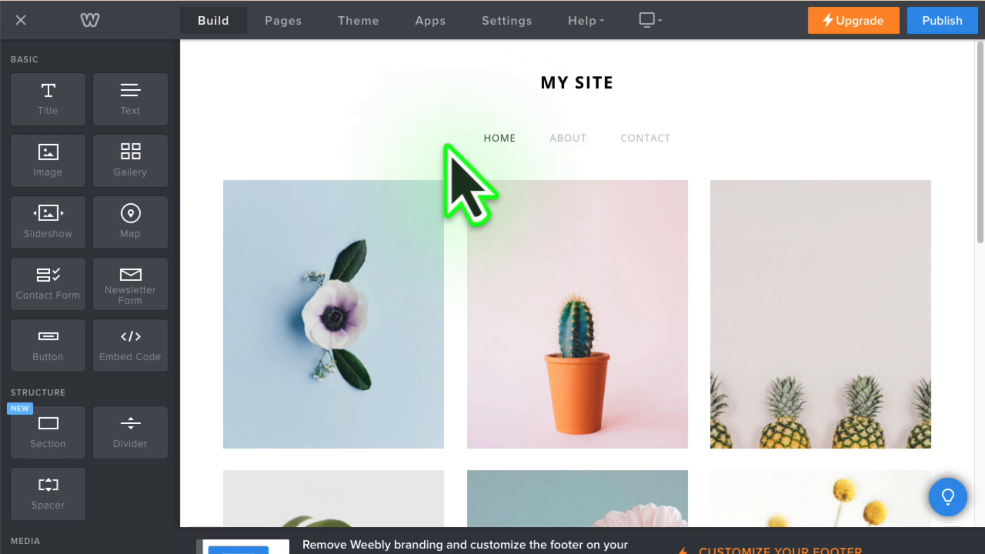
{"action": "scroll", "coordinate": [452, 151], "scroll_direction": "down", "scroll_amount": 4}
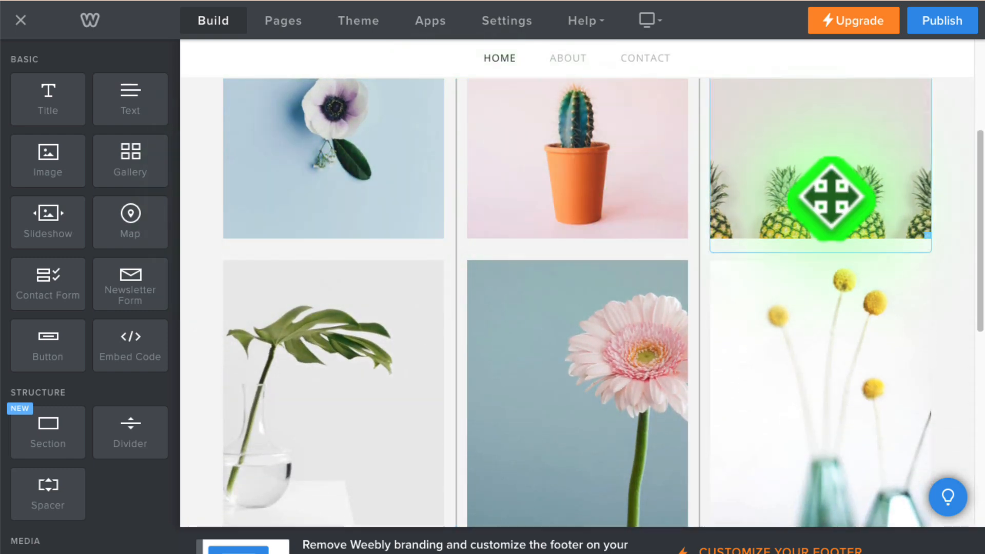
{"action": "scroll", "coordinate": [824, 198], "scroll_direction": "down", "scroll_amount": 9}
{"action": "scroll", "coordinate": [817, 250], "scroll_direction": "up", "scroll_amount": 11}
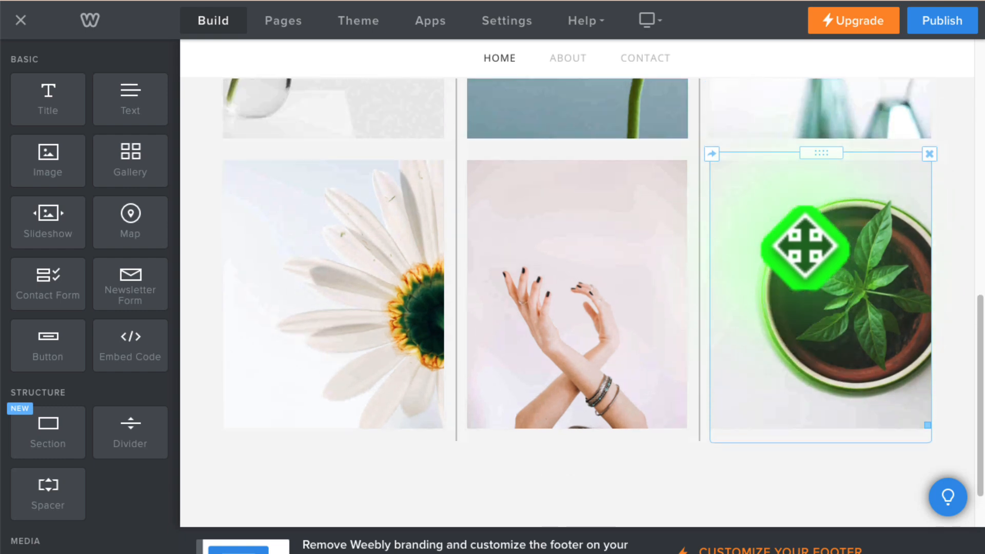
{"action": "scroll", "coordinate": [739, 252], "scroll_direction": "up", "scroll_amount": 2}
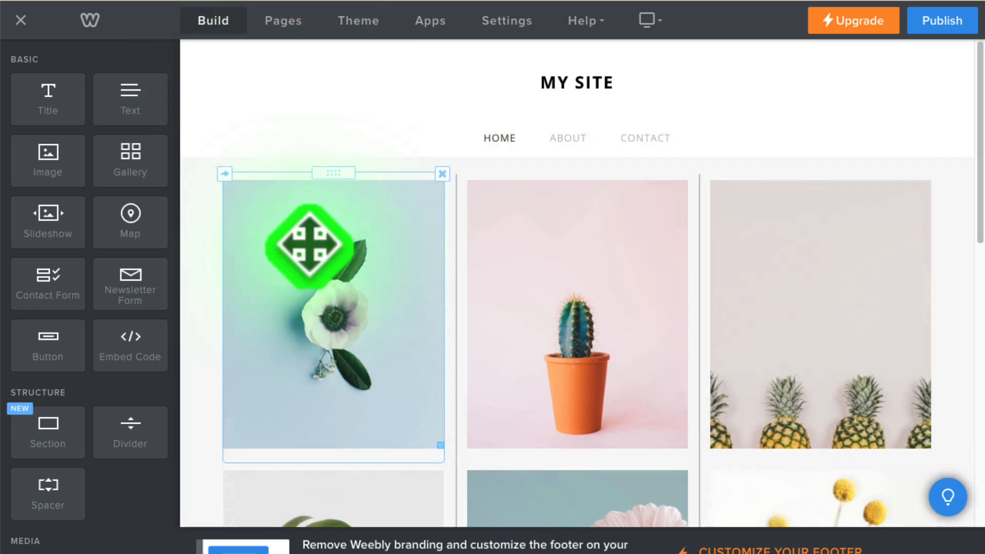
- Delete the white-and-purple flower image and the potted cactus image from the first row of the home page
{"action": "left_click", "coordinate": [311, 230]}
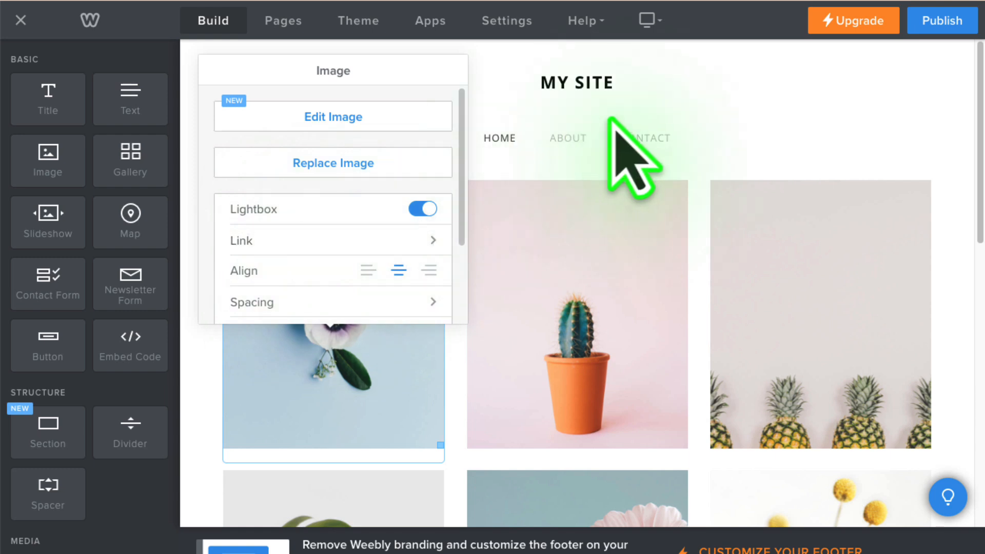
{"action": "left_click", "coordinate": [510, 186]}
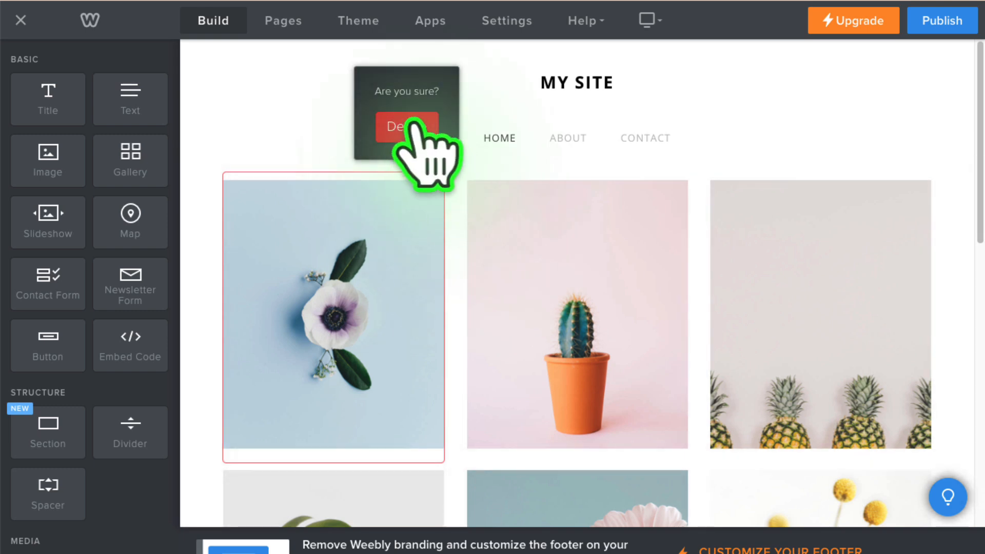
{"action": "left_click", "coordinate": [417, 127]}
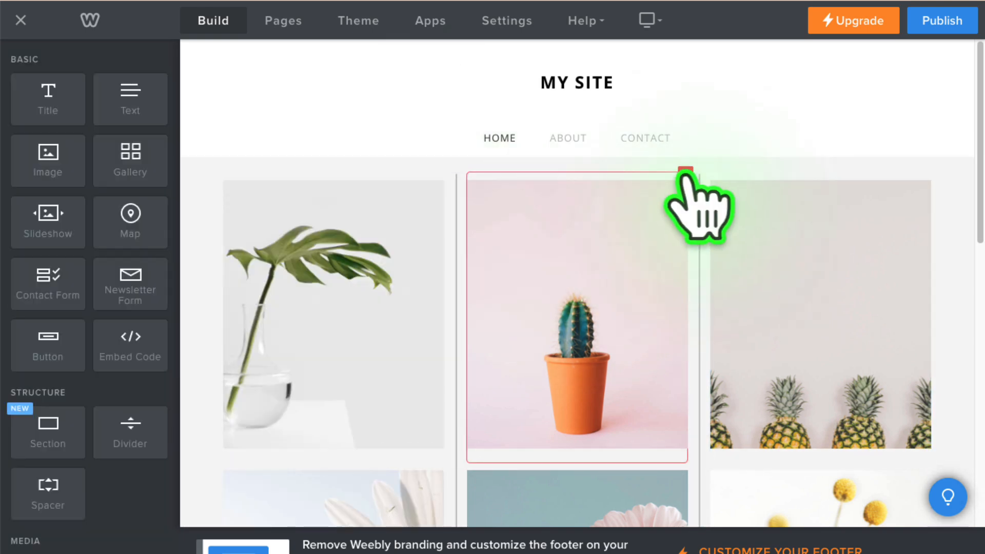
{"action": "left_click", "coordinate": [685, 172]}
{"action": "left_click", "coordinate": [652, 125]}
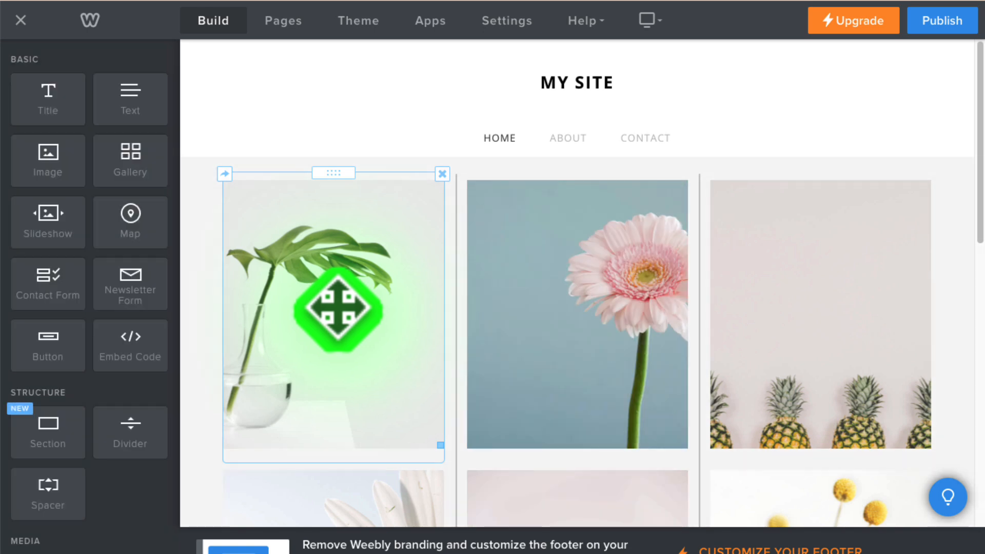
- Delete the leaf-in-vase image and the white daisy image to empty the first column of the grid
{"action": "left_click", "coordinate": [442, 173]}
{"action": "left_click", "coordinate": [416, 127]}
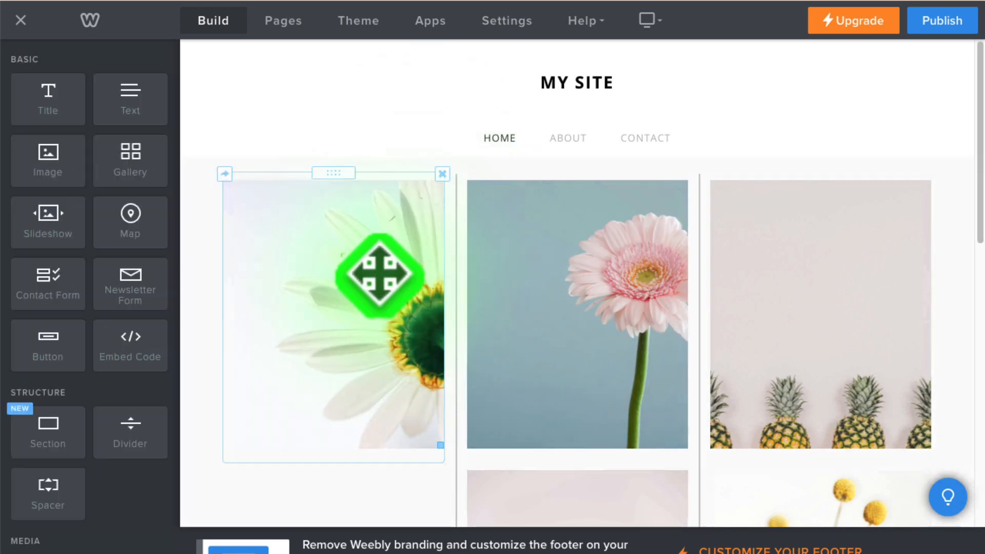
{"action": "left_click", "coordinate": [442, 174]}
{"action": "left_click", "coordinate": [417, 127]}
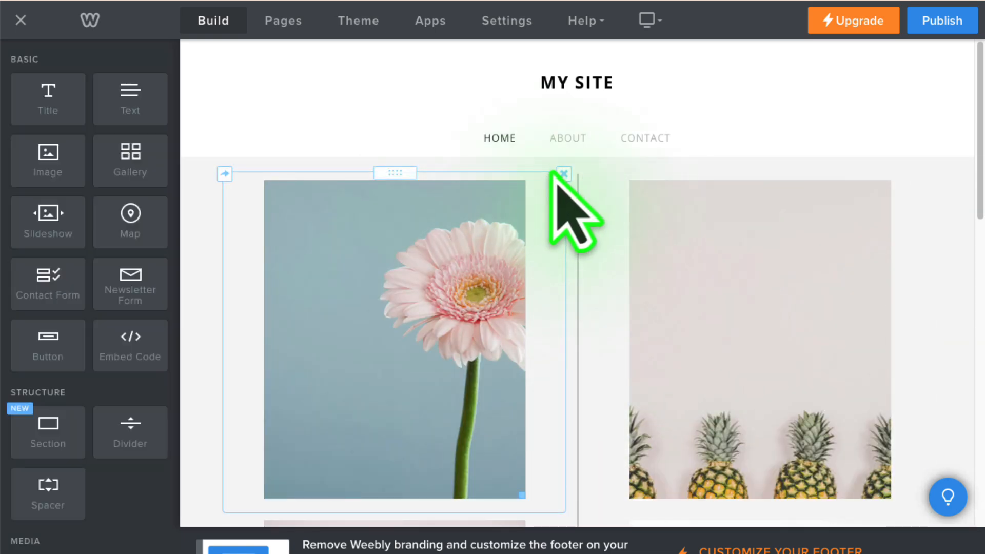
- Delete the pink gerbera image and the crossed-hands image from the home page
{"action": "left_click", "coordinate": [563, 174]}
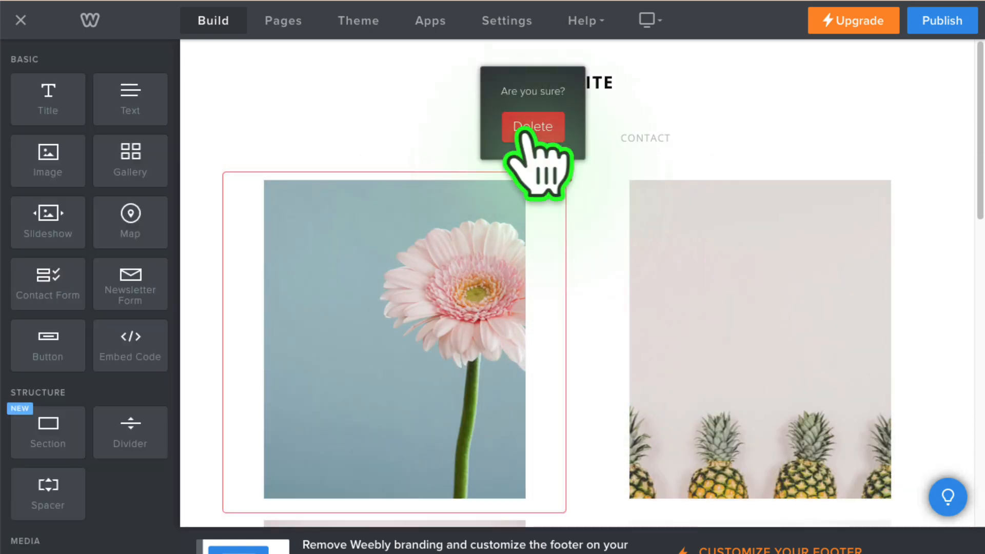
{"action": "left_click", "coordinate": [537, 128]}
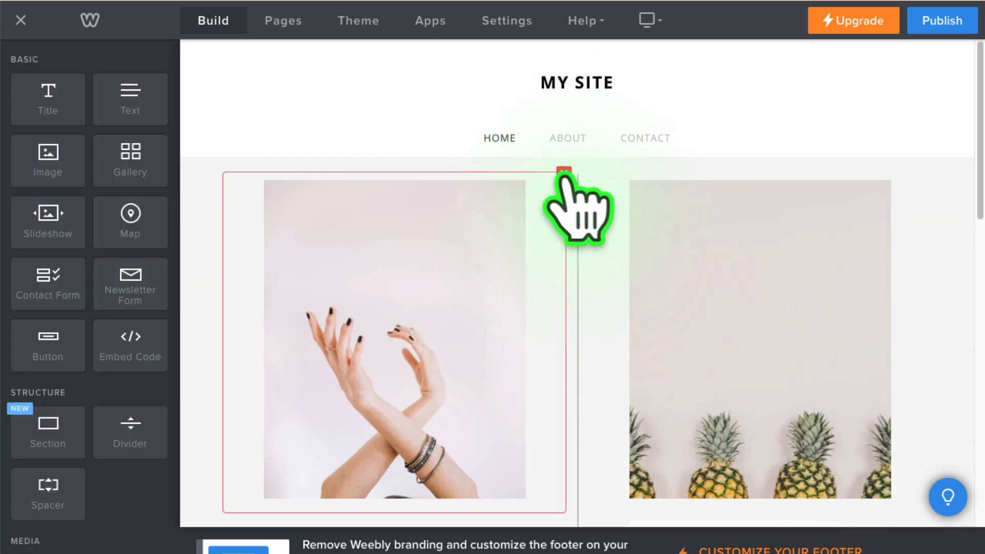
{"action": "left_click", "coordinate": [564, 174]}
{"action": "left_click", "coordinate": [537, 128]}
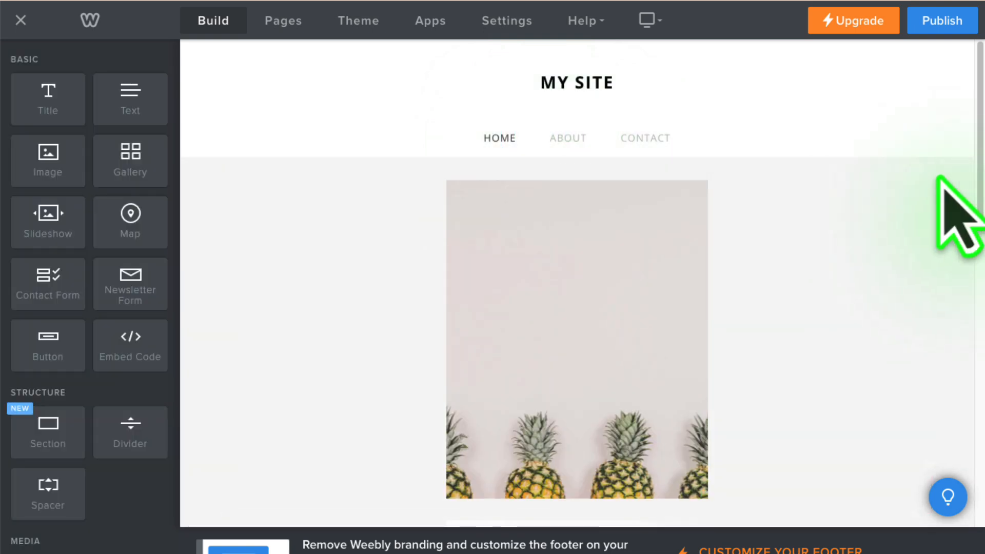
- Delete the remaining pineapple, yellow flower and potted green plant images from the home page
{"action": "left_click", "coordinate": [929, 173]}
{"action": "left_click", "coordinate": [897, 128]}
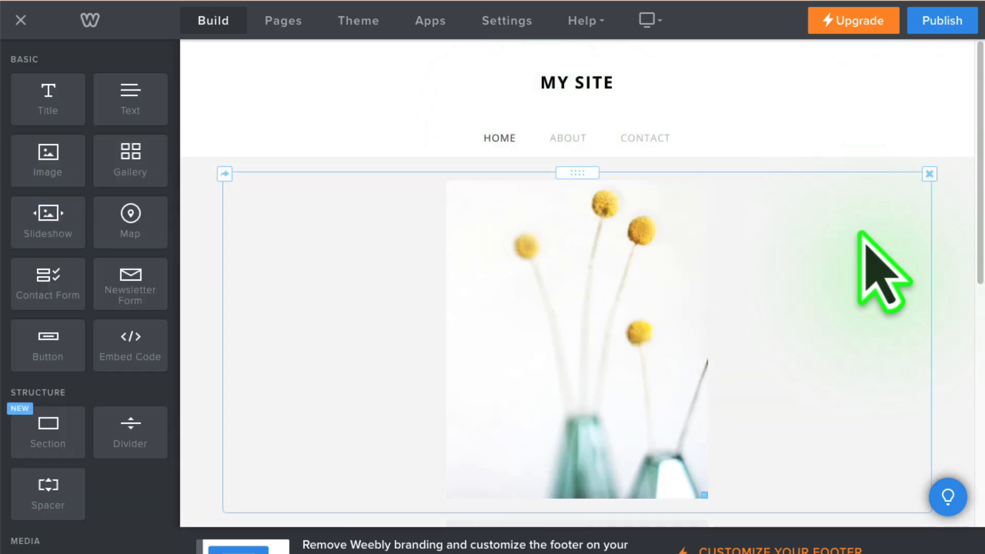
{"action": "left_click", "coordinate": [928, 174]}
{"action": "left_click", "coordinate": [918, 133]}
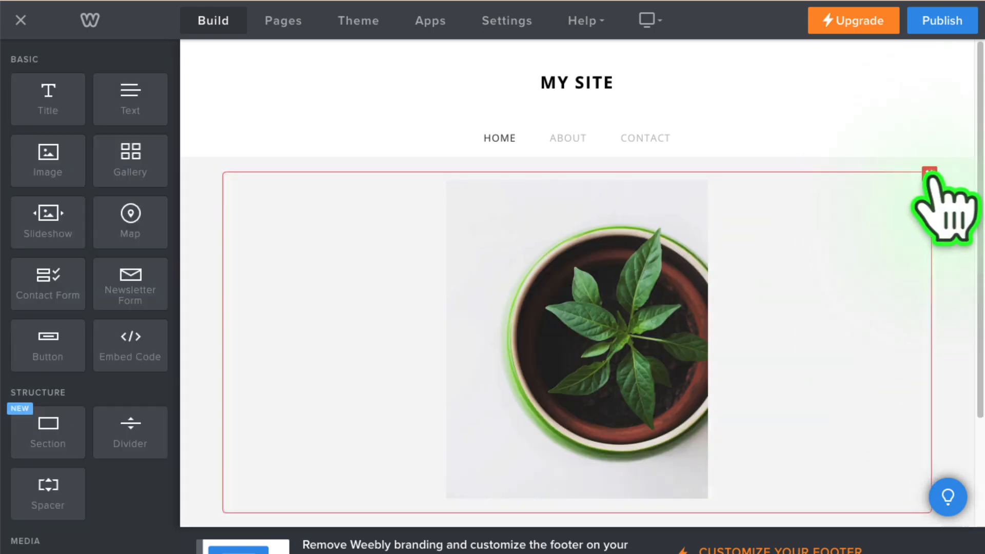
{"action": "left_click", "coordinate": [929, 173]}
{"action": "left_click", "coordinate": [881, 127]}
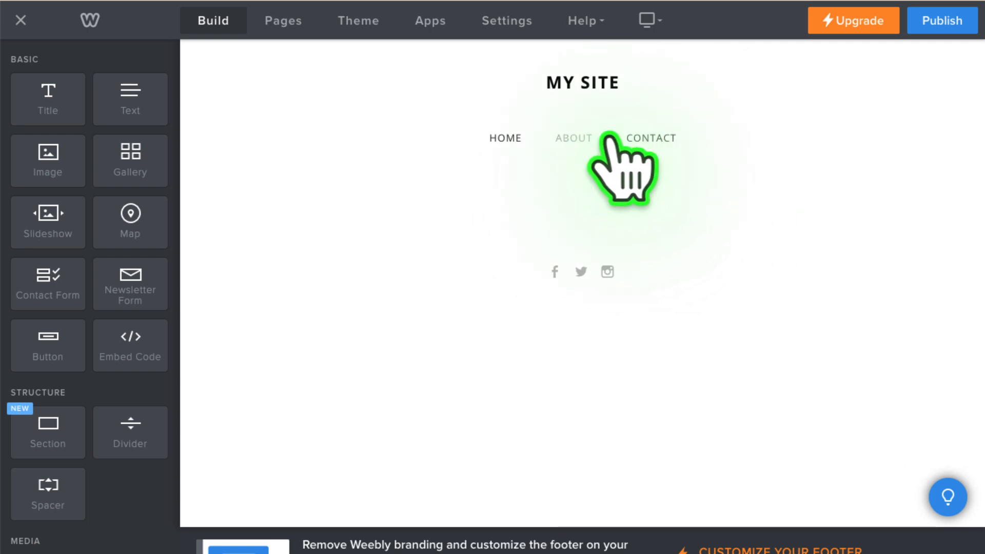
- Change the site title in the general settings to the owner's name followed by "EdTech Site", save it, and return to the page editor
{"action": "left_click", "coordinate": [571, 86]}
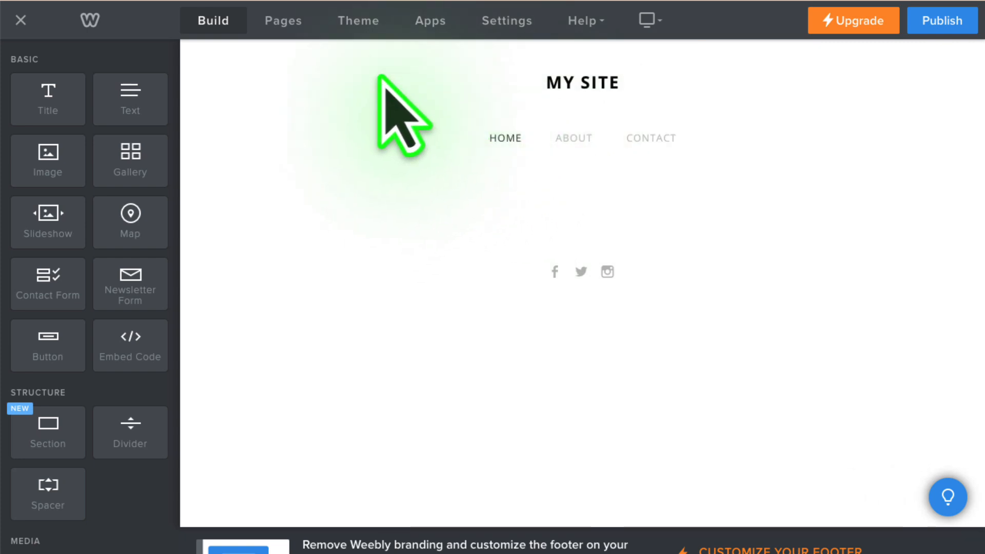
{"action": "left_click", "coordinate": [508, 23]}
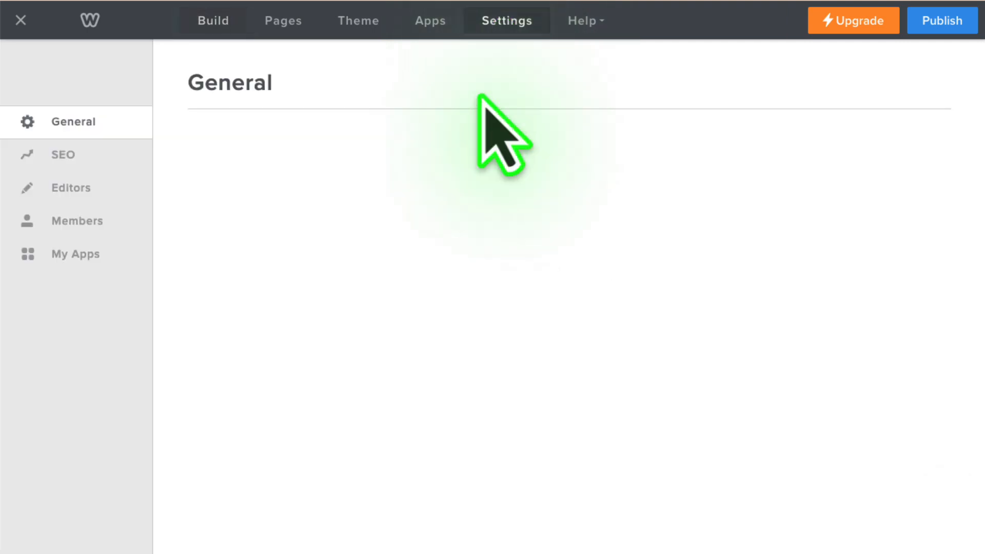
{"action": "scroll", "coordinate": [388, 234], "scroll_direction": "down", "scroll_amount": 2}
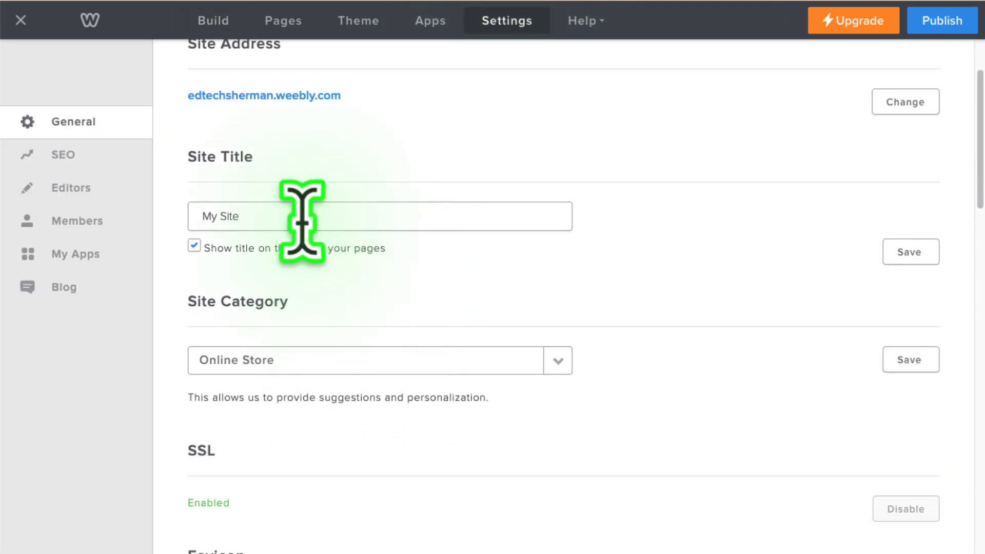
{"action": "left_click_drag", "start_coordinate": [296, 219], "coordinate": [202, 215]}
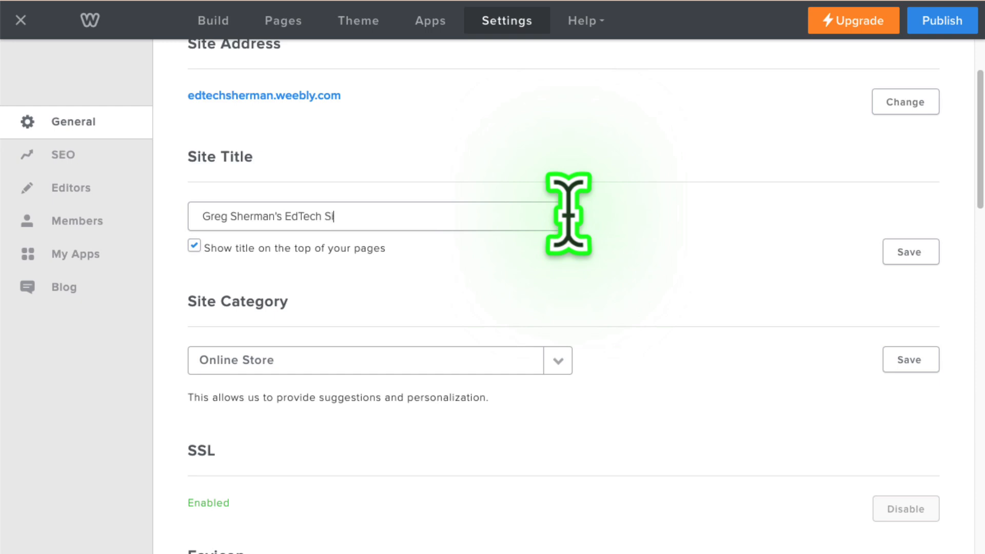
{"action": "left_click", "coordinate": [568, 215]}
{"action": "scroll", "coordinate": [620, 275], "scroll_direction": "down", "scroll_amount": 3}
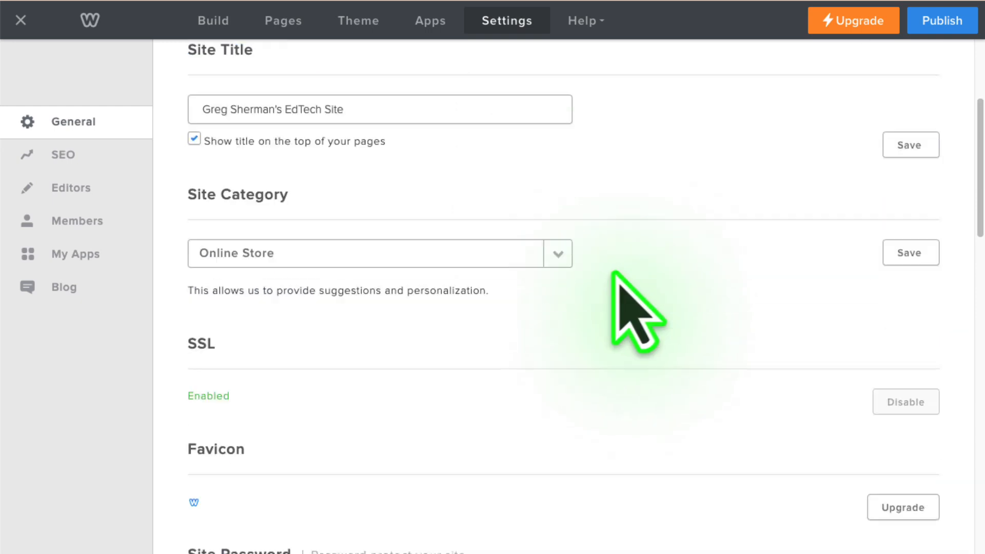
{"action": "scroll", "coordinate": [616, 274], "scroll_direction": "up", "scroll_amount": 4}
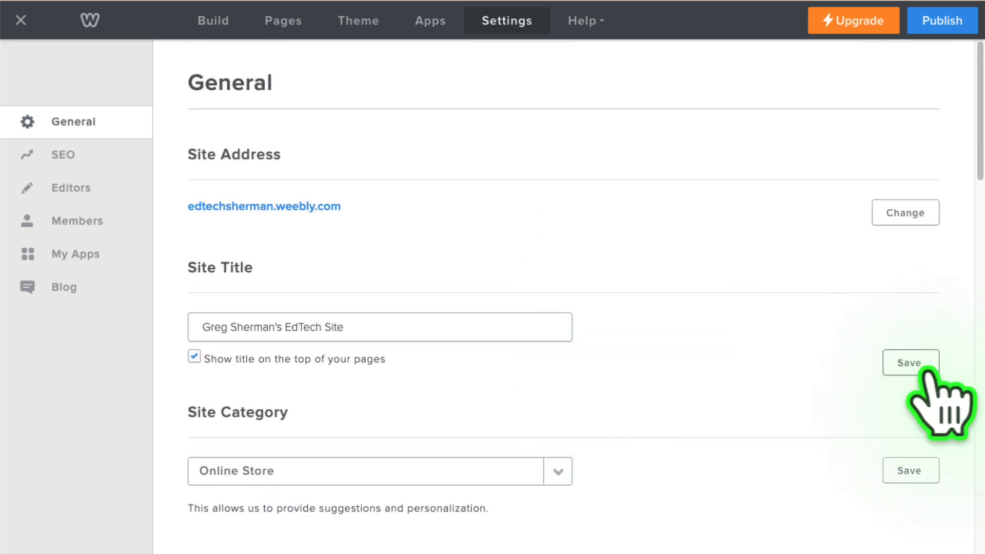
{"action": "left_click", "coordinate": [918, 363]}
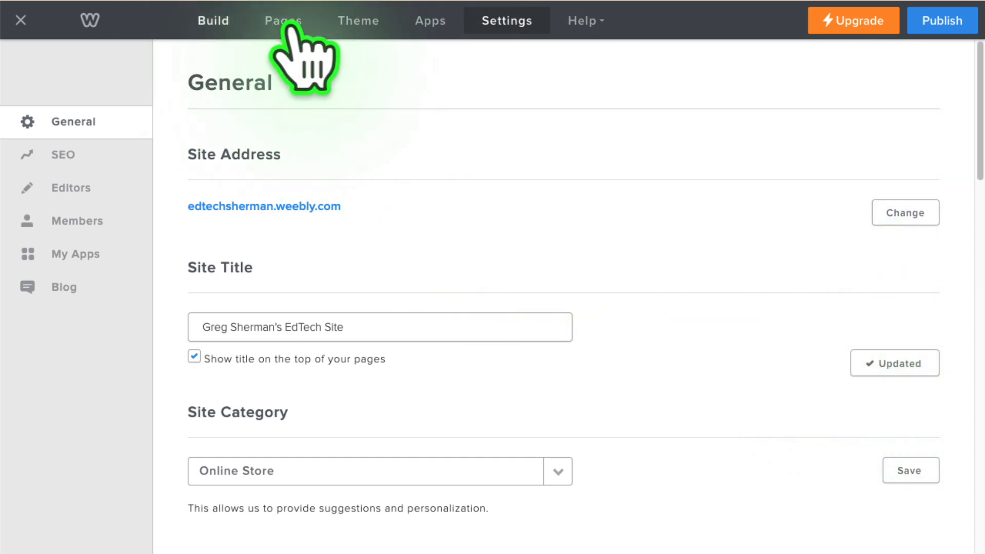
{"action": "left_click", "coordinate": [215, 22]}
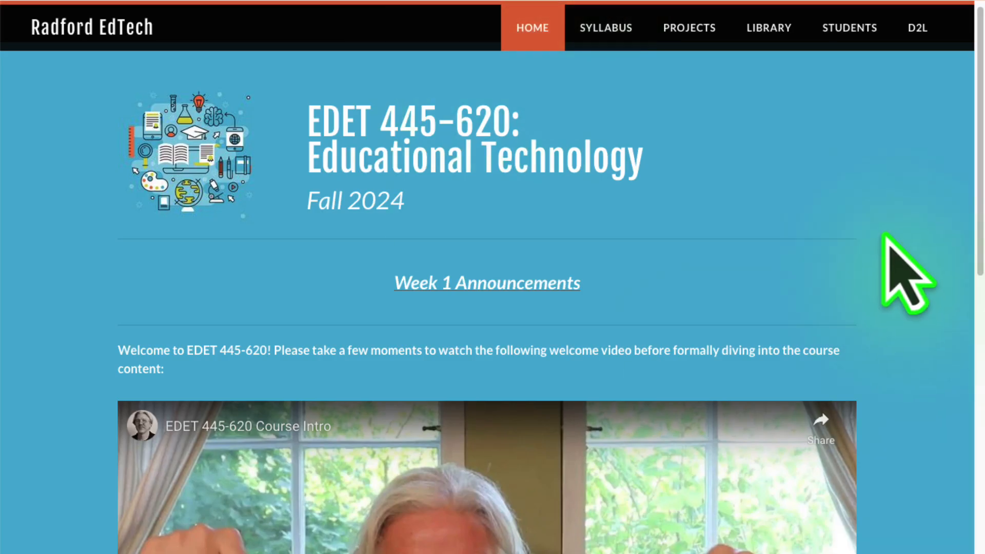
- Switch to the Radford EdTech course site, open the Weebly Website Shell page and examine Step 3's list of required pages
{"action": "mouse_move", "coordinate": [688, 28]}
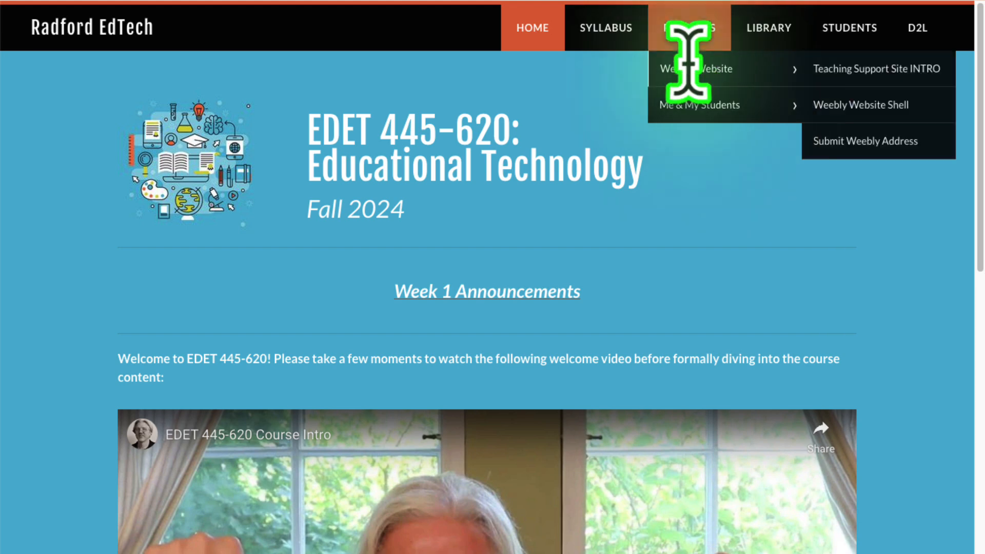
{"action": "left_click", "coordinate": [854, 105]}
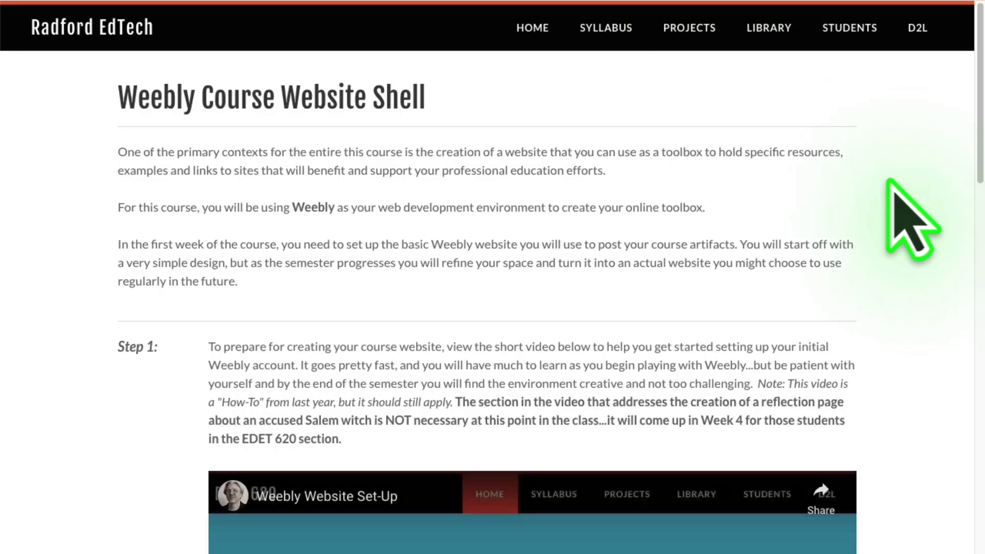
{"action": "scroll", "coordinate": [865, 190], "scroll_direction": "down", "scroll_amount": 2}
{"action": "scroll", "coordinate": [866, 189], "scroll_direction": "down", "scroll_amount": 12}
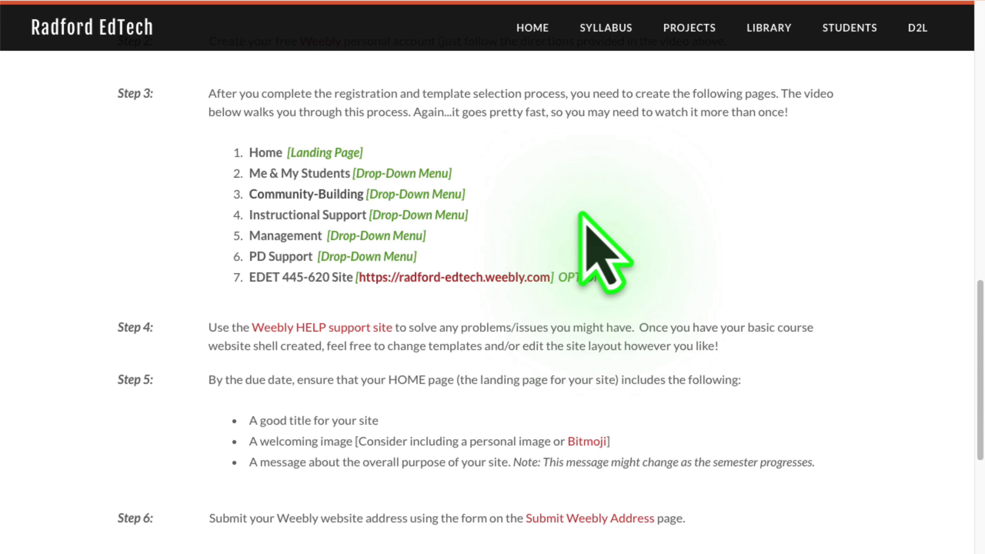
{"action": "scroll", "coordinate": [579, 213], "scroll_direction": "up", "scroll_amount": 2}
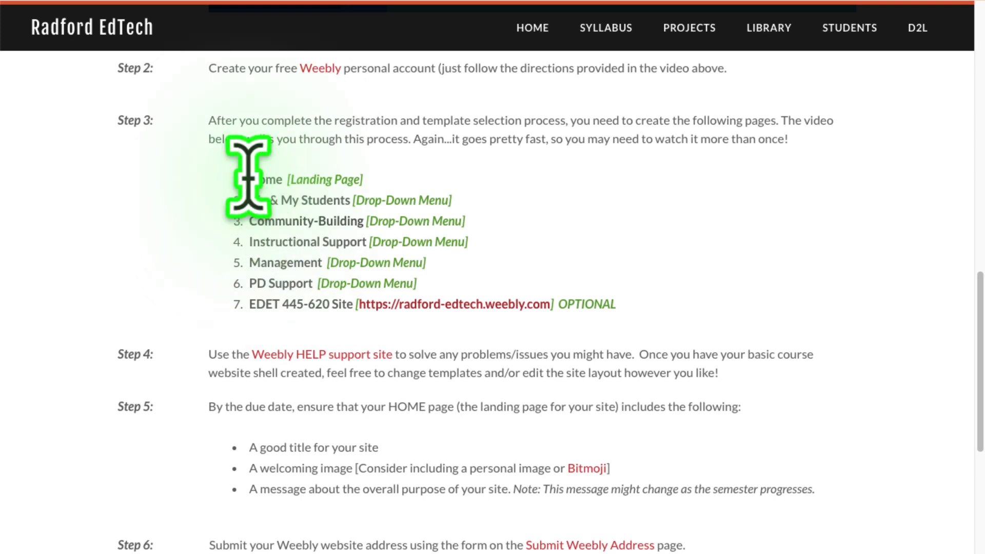
{"action": "left_click_drag", "start_coordinate": [256, 180], "coordinate": [492, 221]}
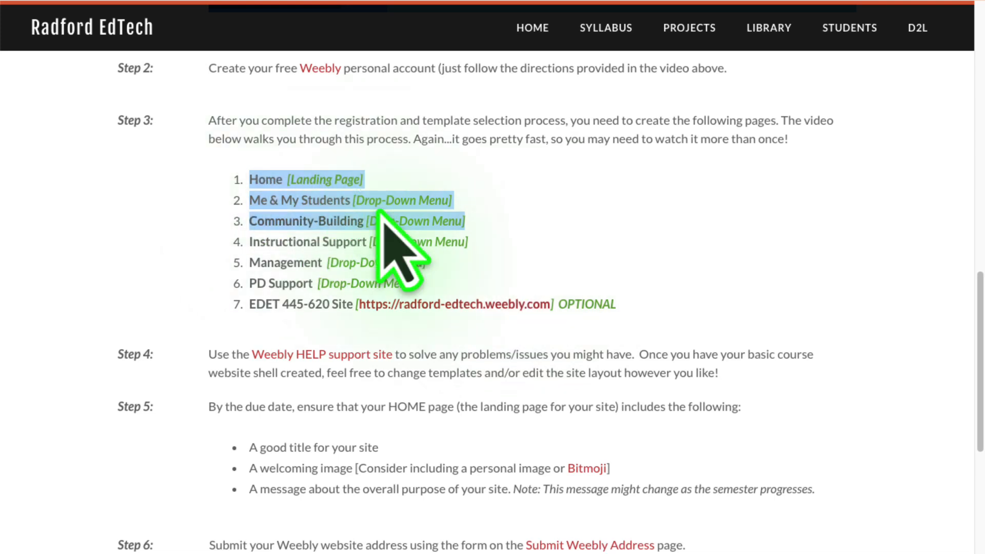
{"action": "left_click", "coordinate": [134, 198]}
{"action": "scroll", "coordinate": [143, 203], "scroll_direction": "up", "scroll_amount": 3}
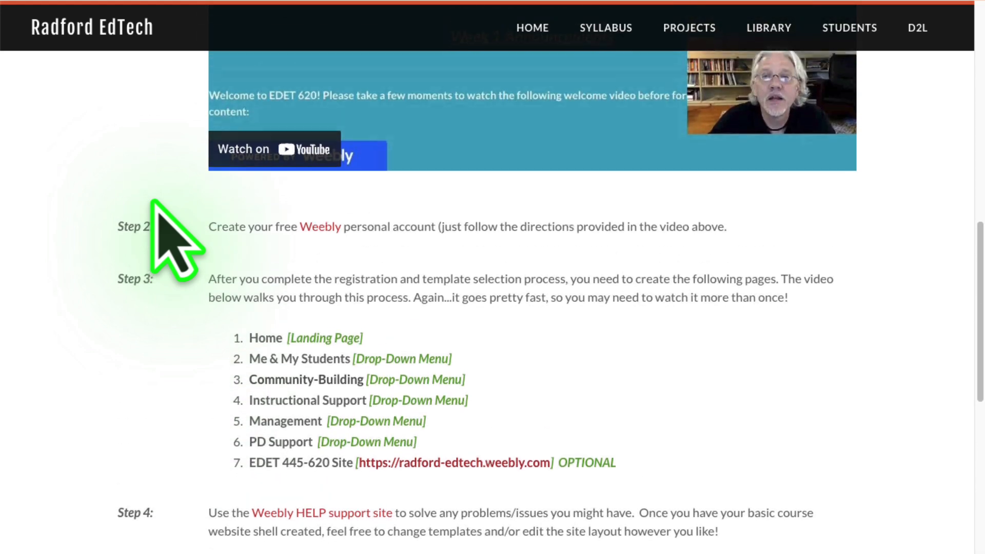
{"action": "scroll", "coordinate": [153, 205], "scroll_direction": "up", "scroll_amount": 4}
{"action": "scroll", "coordinate": [154, 205], "scroll_direction": "down", "scroll_amount": 5}
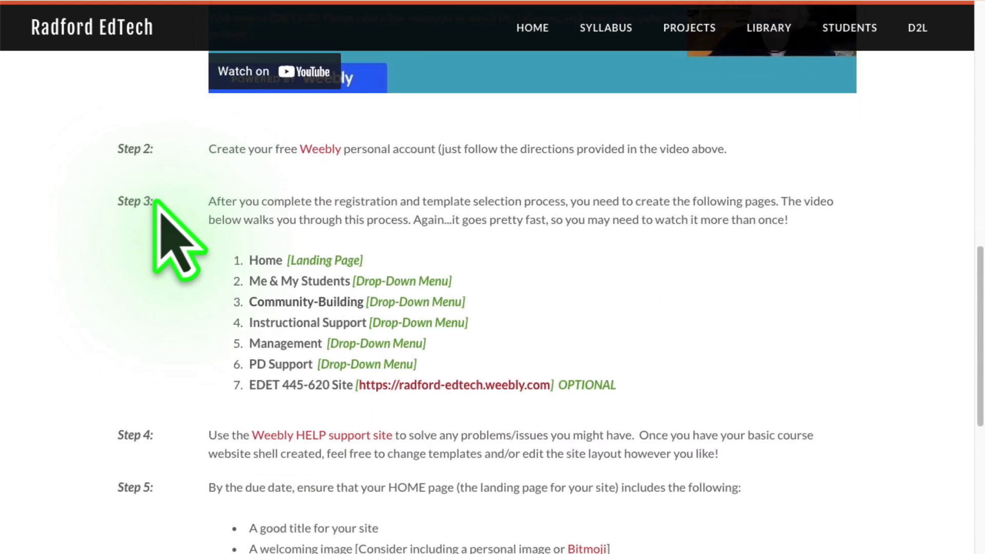
{"action": "scroll", "coordinate": [155, 201], "scroll_direction": "down", "scroll_amount": 1}
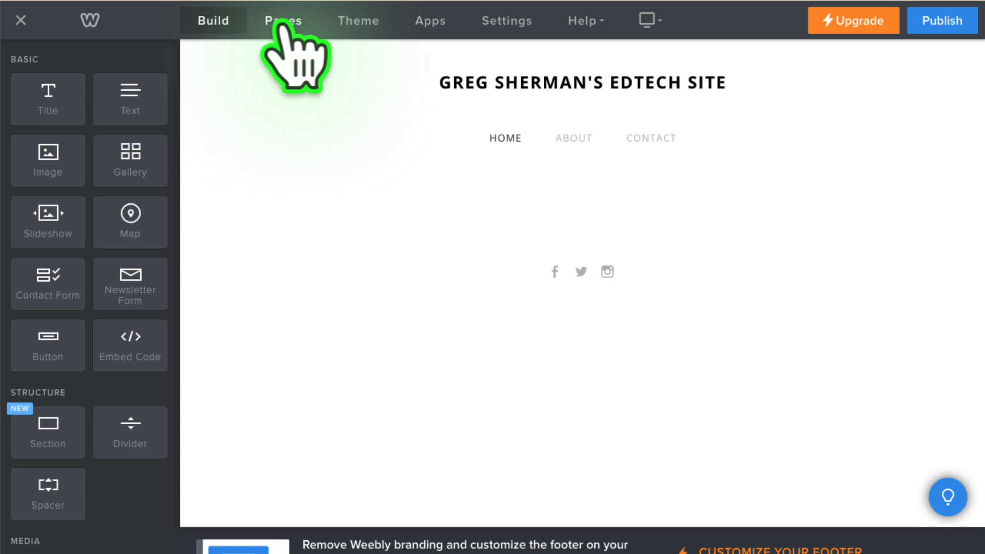
- Move the Contact page above About in the site's page list and look over its content
{"action": "left_click", "coordinate": [281, 23]}
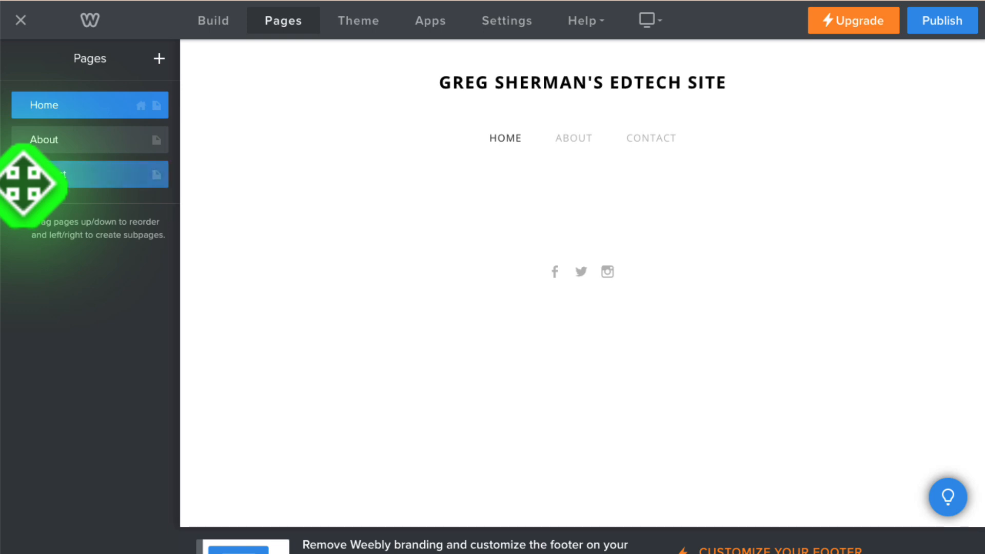
{"action": "left_click_drag", "start_coordinate": [24, 183], "coordinate": [23, 141]}
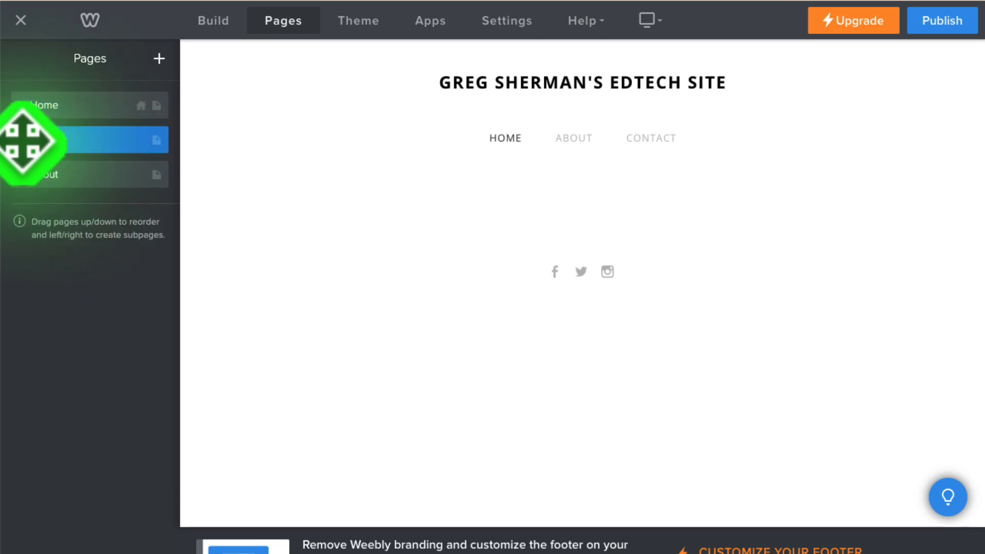
{"action": "left_click", "coordinate": [53, 138]}
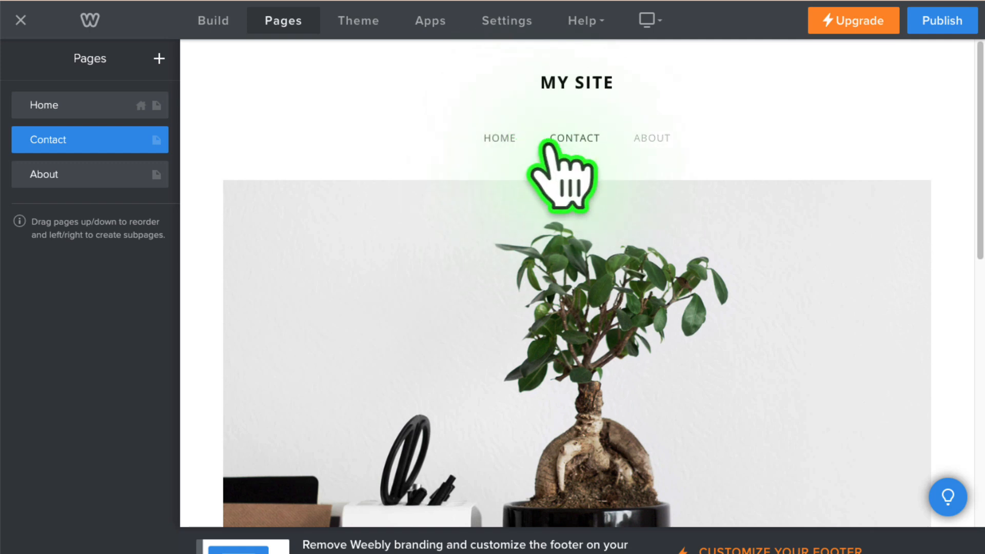
{"action": "scroll", "coordinate": [510, 138], "scroll_direction": "down", "scroll_amount": 2}
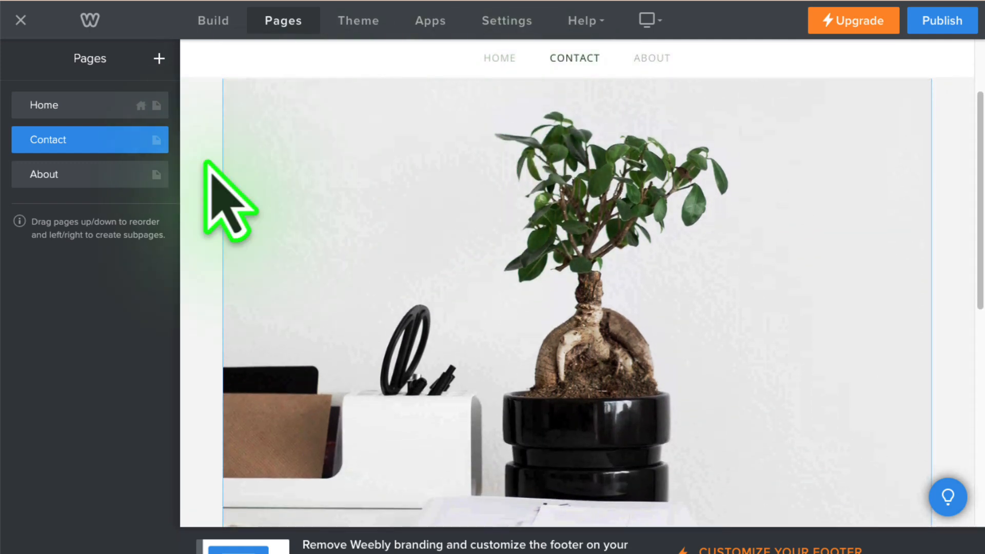
{"action": "scroll", "coordinate": [208, 163], "scroll_direction": "up", "scroll_amount": 2}
- Delete the Contact page and the About page from the site
{"action": "left_click", "coordinate": [94, 140]}
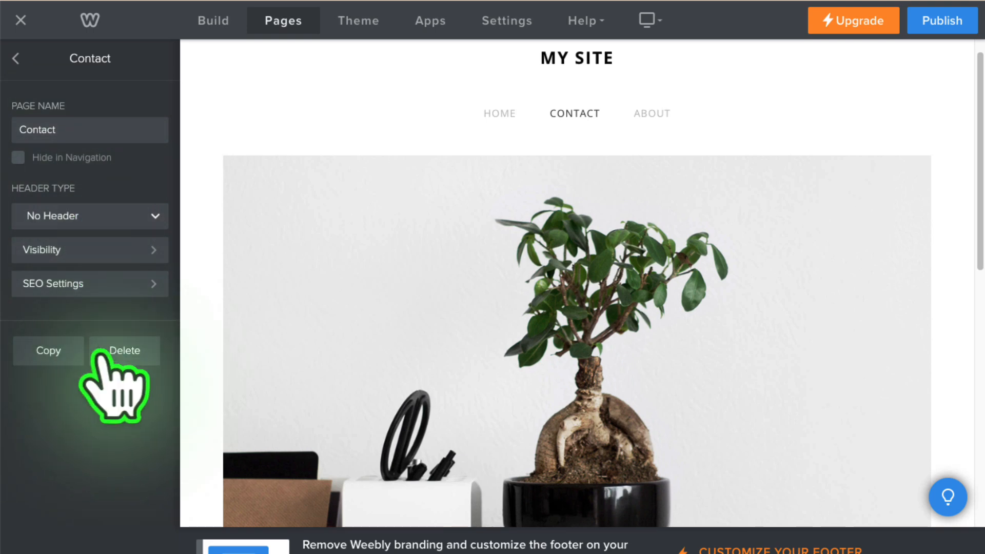
{"action": "left_click", "coordinate": [128, 346]}
{"action": "left_click", "coordinate": [612, 327]}
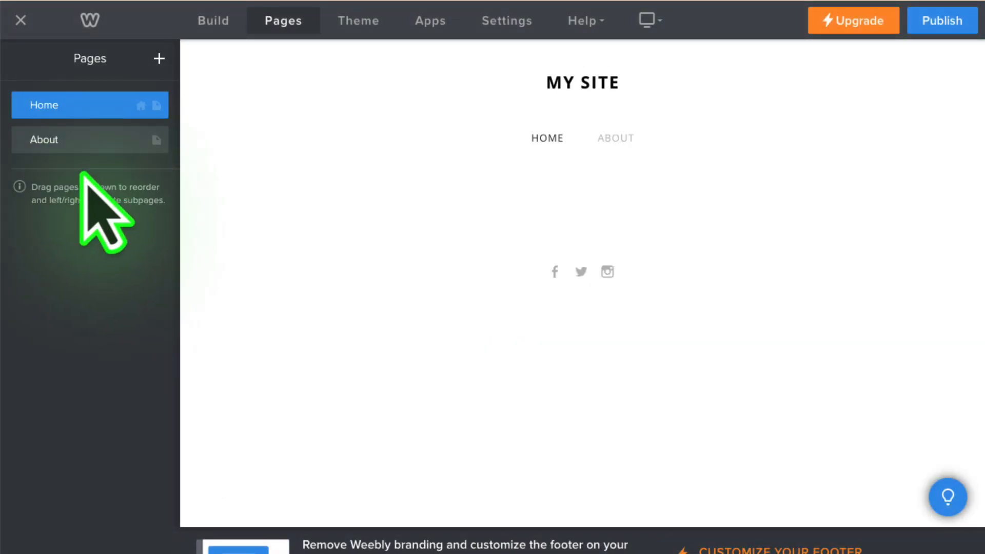
{"action": "left_click", "coordinate": [92, 140]}
{"action": "left_click", "coordinate": [128, 352]}
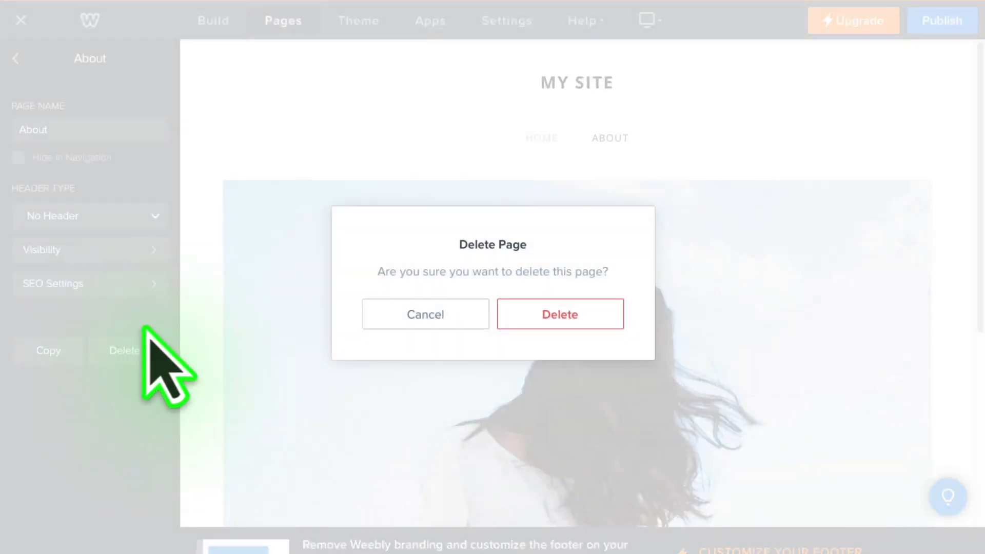
{"action": "left_click", "coordinate": [552, 323]}
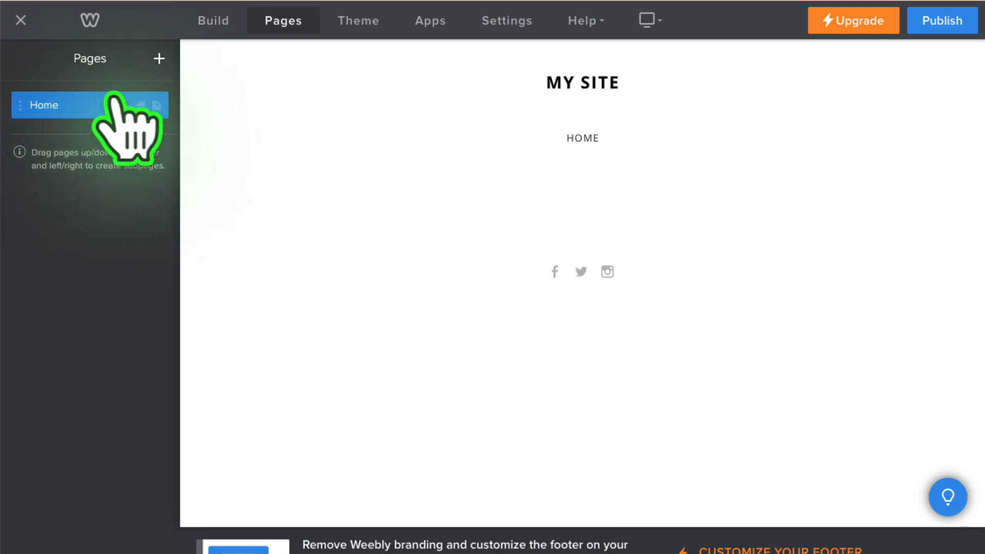
- Add a standard page named "Me & My Students" with the header type No Header
{"action": "left_click", "coordinate": [160, 57]}
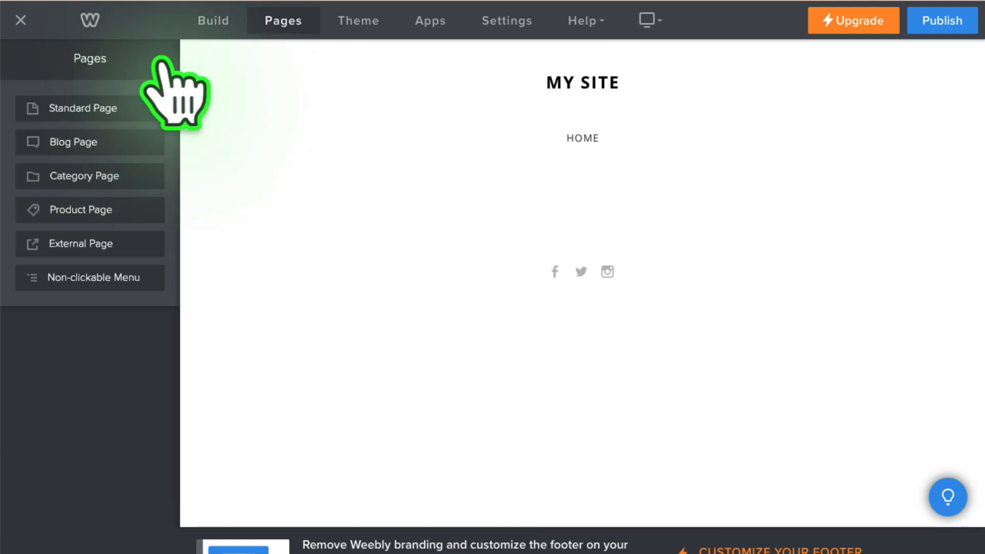
{"action": "left_click", "coordinate": [78, 108]}
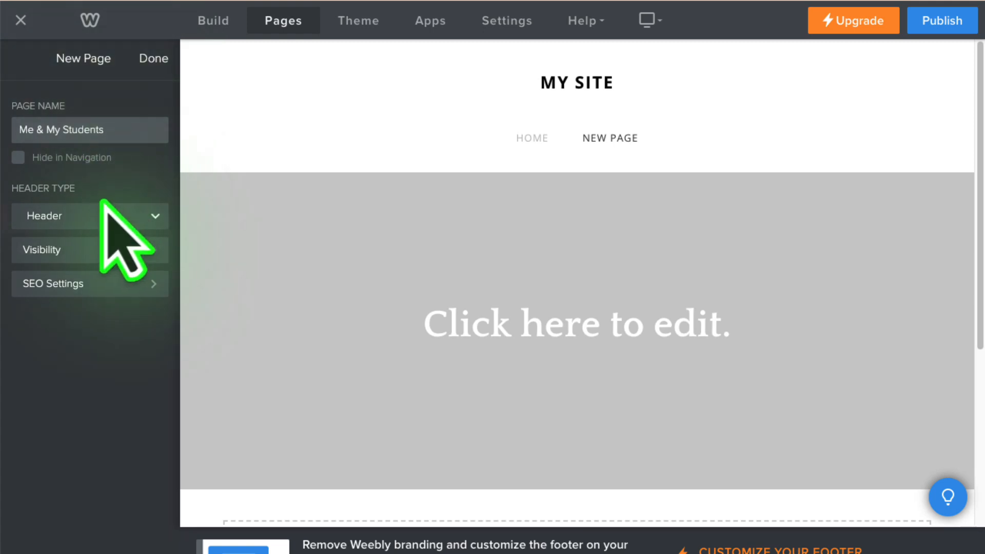
{"action": "left_click", "coordinate": [79, 214]}
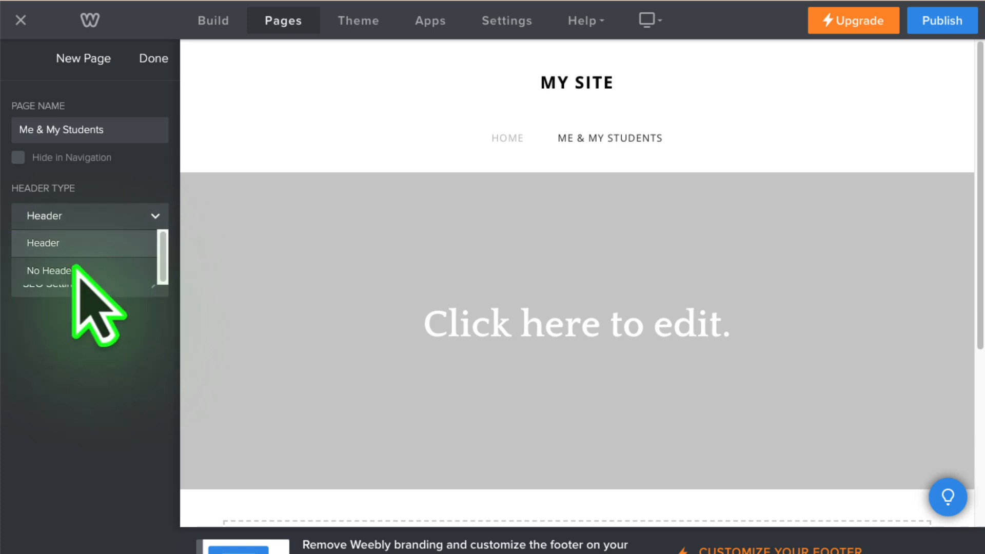
{"action": "left_click", "coordinate": [77, 270]}
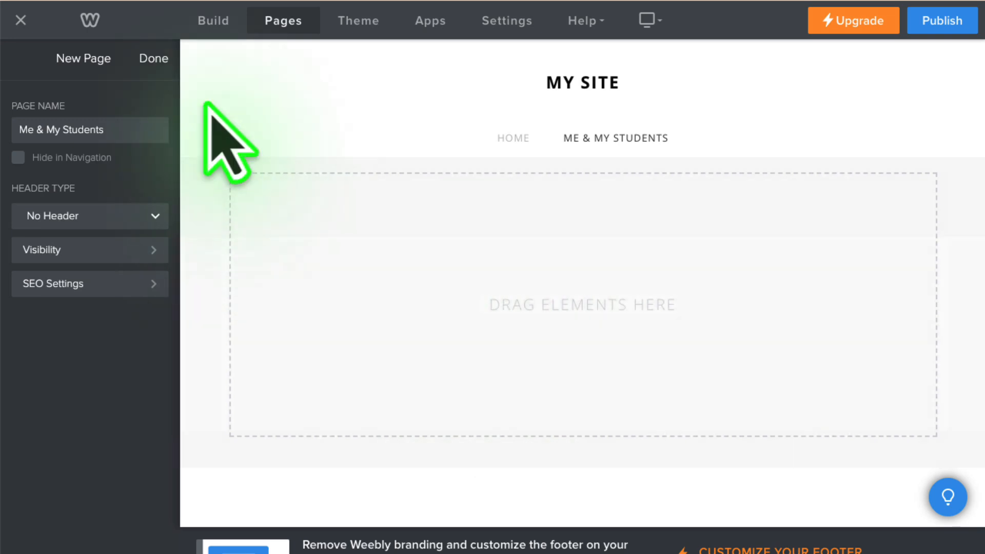
{"action": "left_click", "coordinate": [154, 66]}
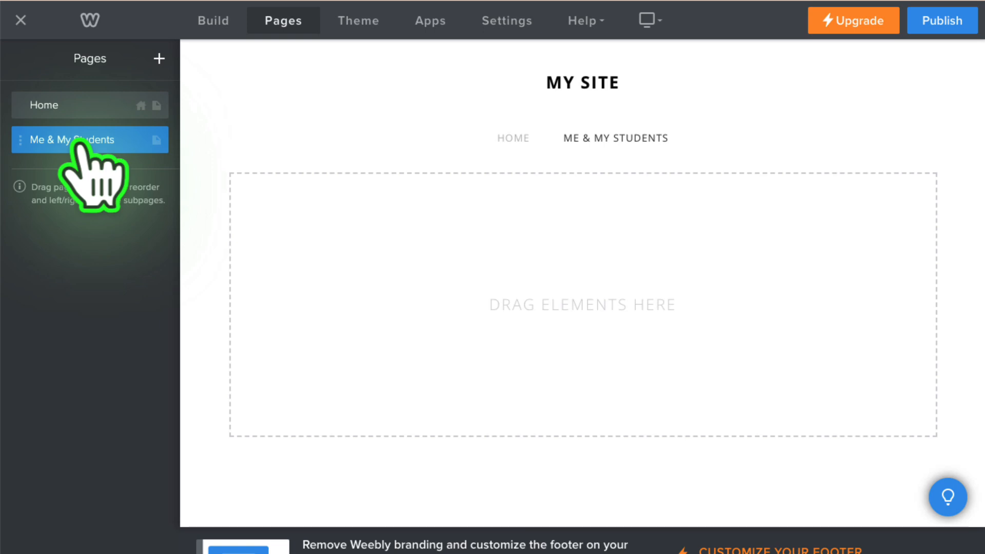
- Rename the "Me & My Students" page as "About Me"
{"action": "left_click", "coordinate": [78, 145]}
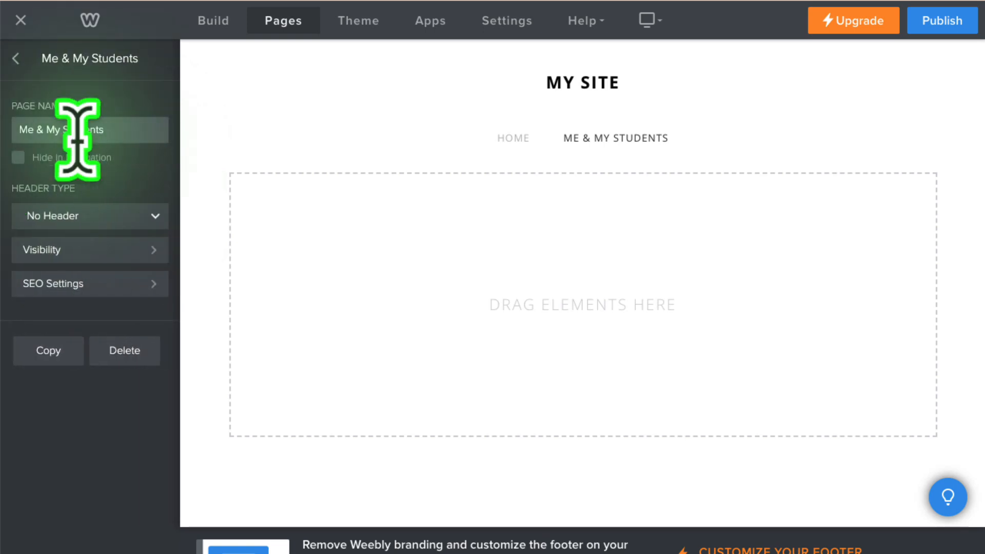
{"action": "left_click_drag", "start_coordinate": [132, 128], "coordinate": [6, 129]}
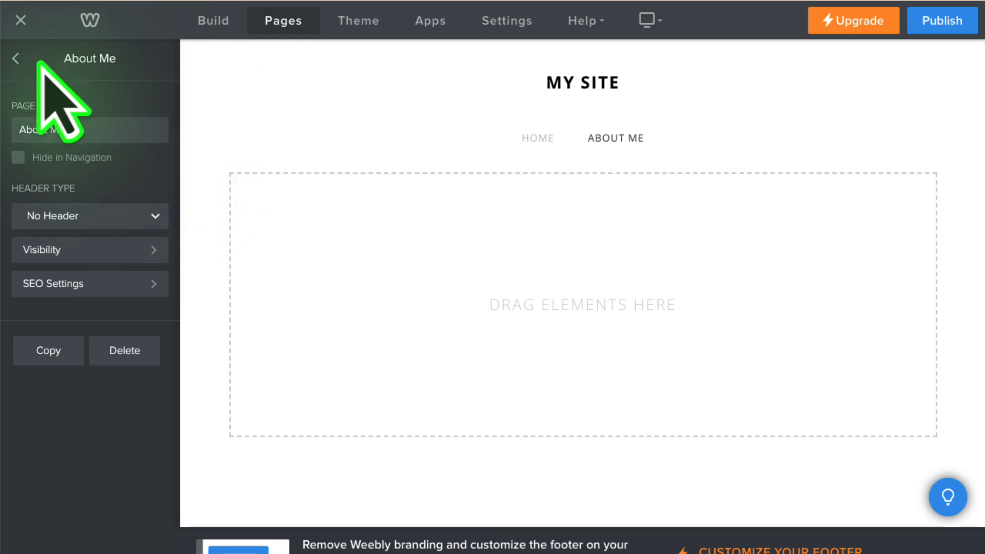
{"action": "left_click", "coordinate": [16, 56]}
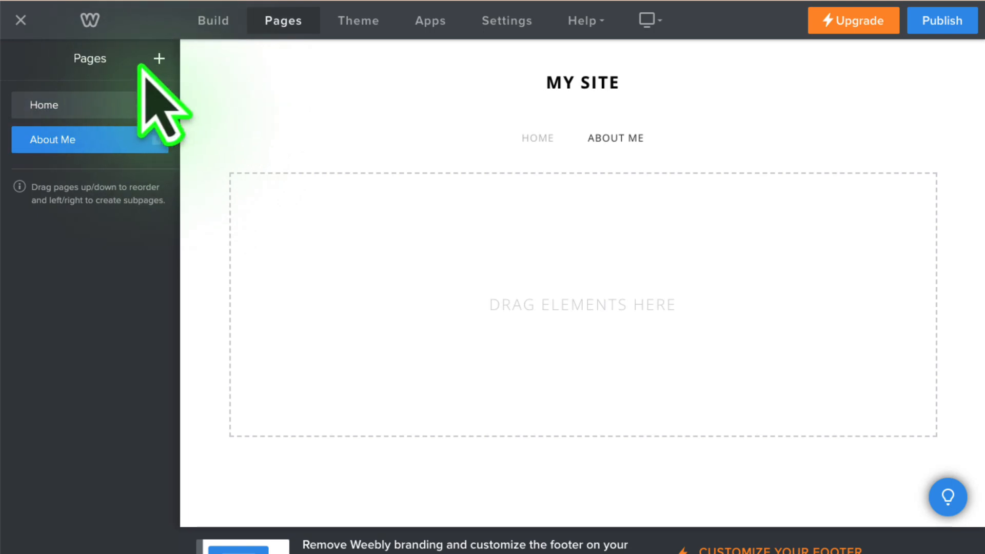
- Add a non-clickable menu named "Me & My Students" and nest the About Me page under it
{"action": "left_click", "coordinate": [159, 59]}
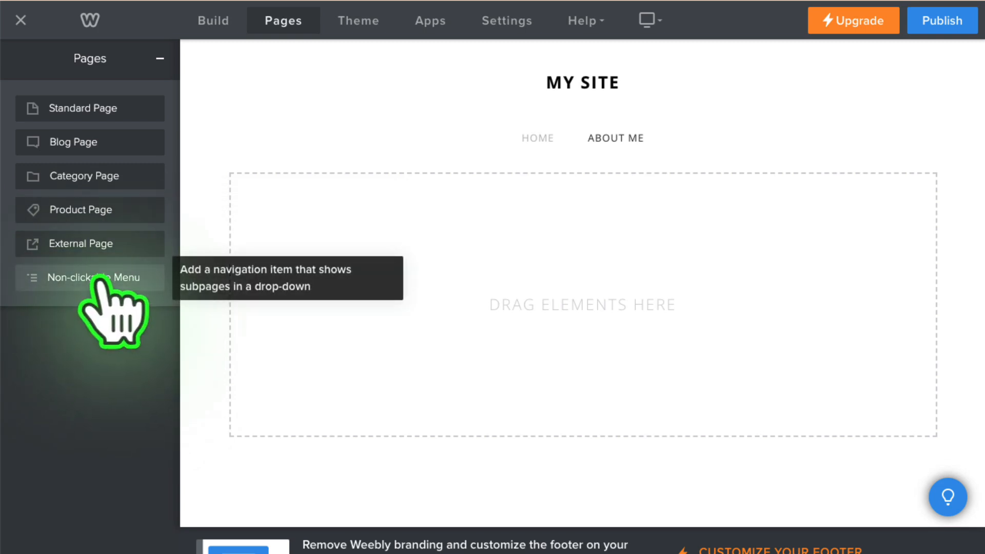
{"action": "left_click", "coordinate": [101, 278]}
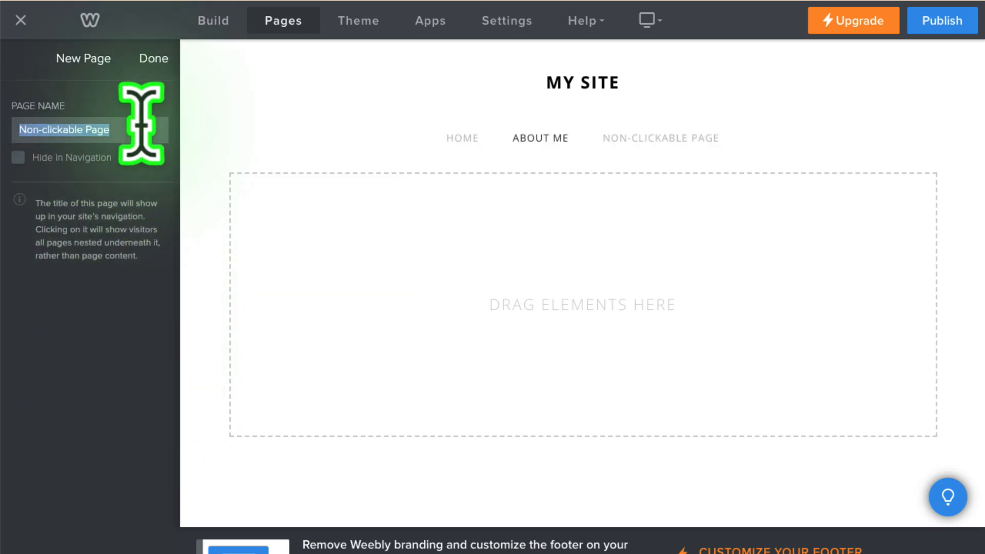
{"action": "type", "text": "Me & My Students"}
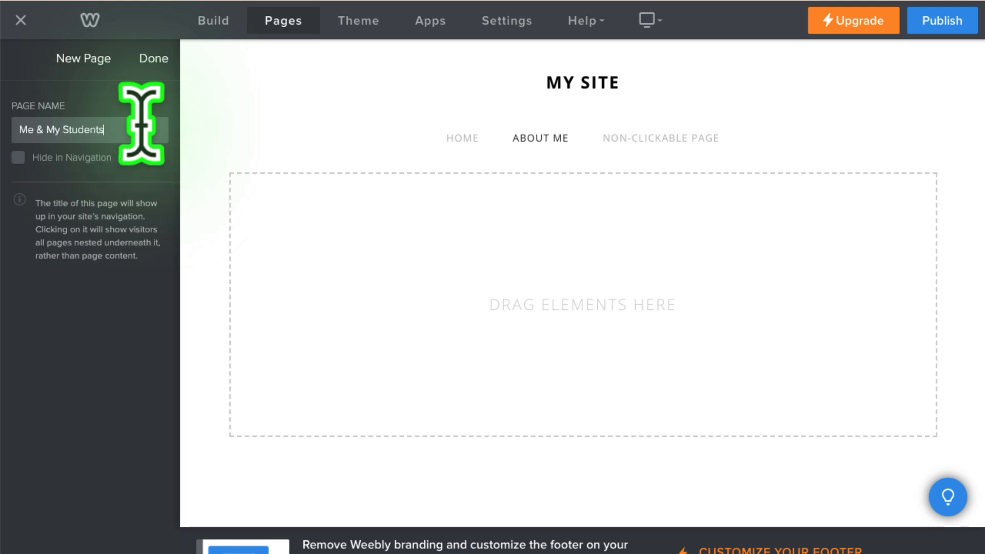
{"action": "left_click", "coordinate": [156, 58]}
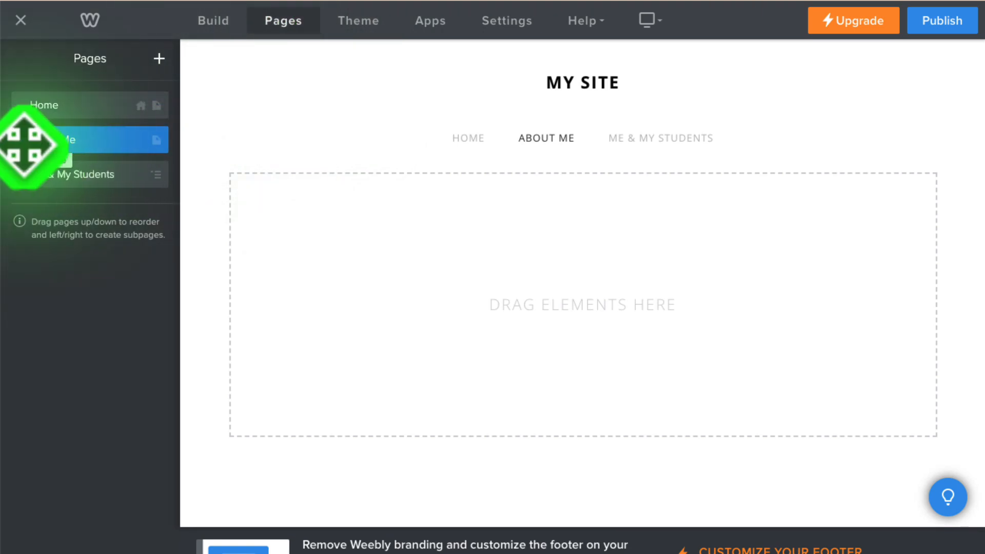
{"action": "left_click_drag", "start_coordinate": [26, 146], "coordinate": [48, 177]}
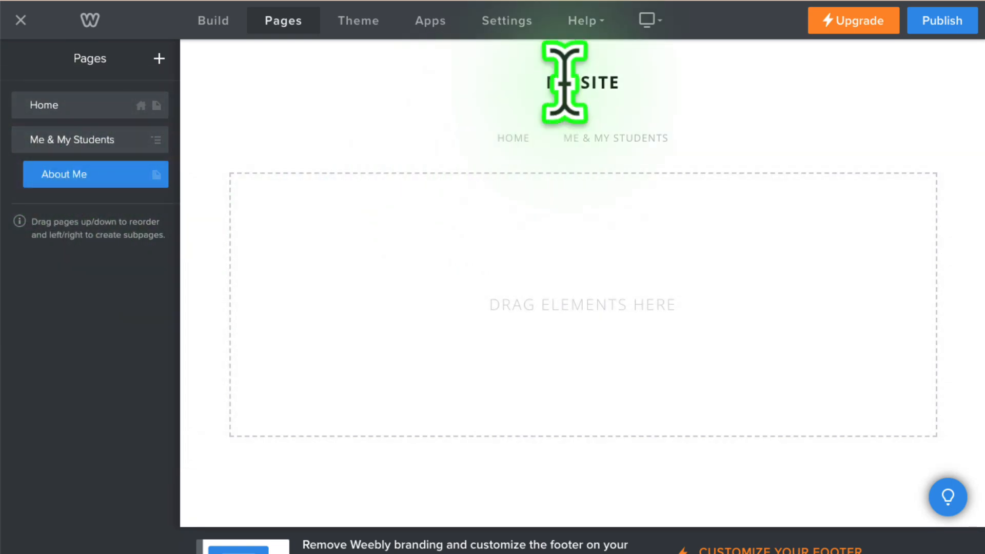
{"action": "mouse_move", "coordinate": [634, 140]}
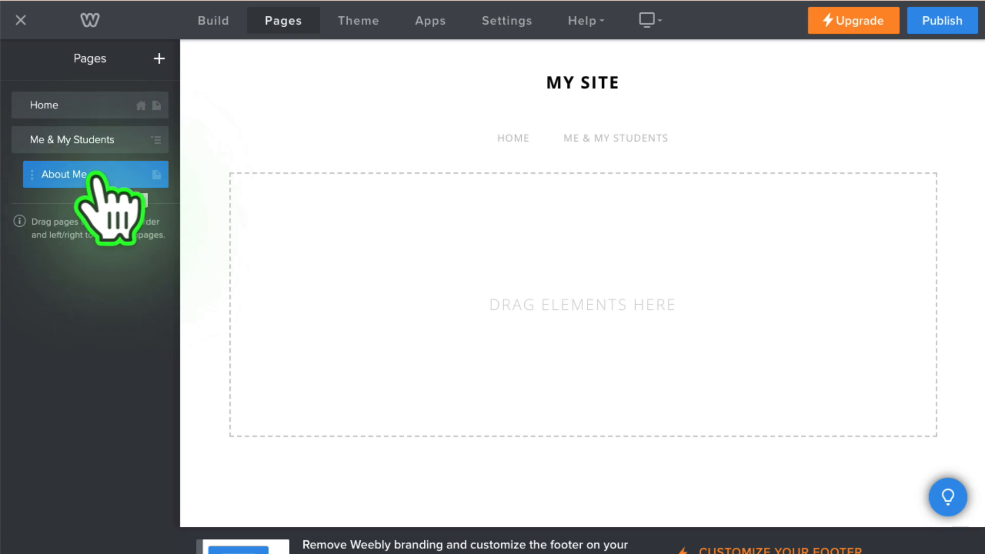
- Add the title "About Me" to the About Me page with a divider below it
{"action": "left_click", "coordinate": [218, 20]}
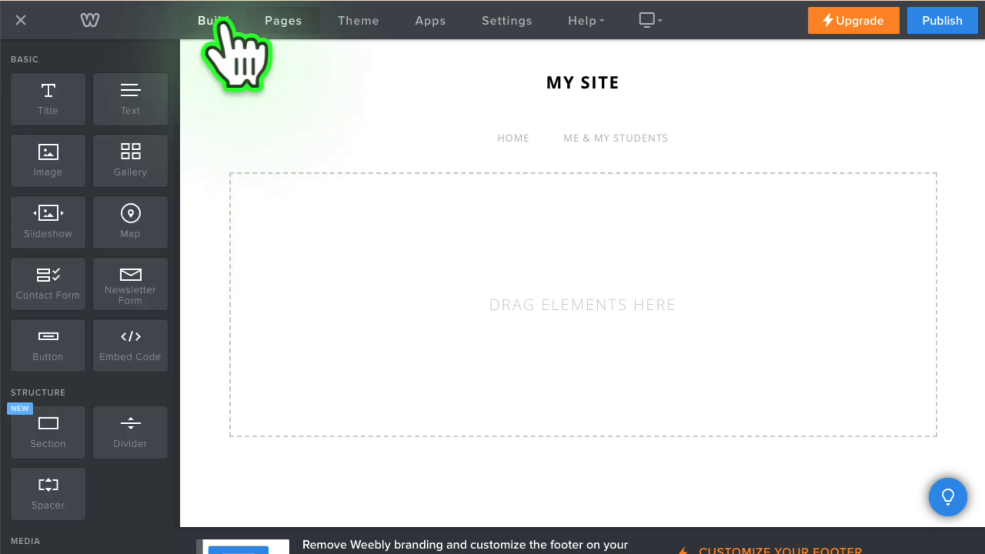
{"action": "left_click_drag", "start_coordinate": [54, 100], "coordinate": [473, 296]}
{"action": "left_click", "coordinate": [322, 187]}
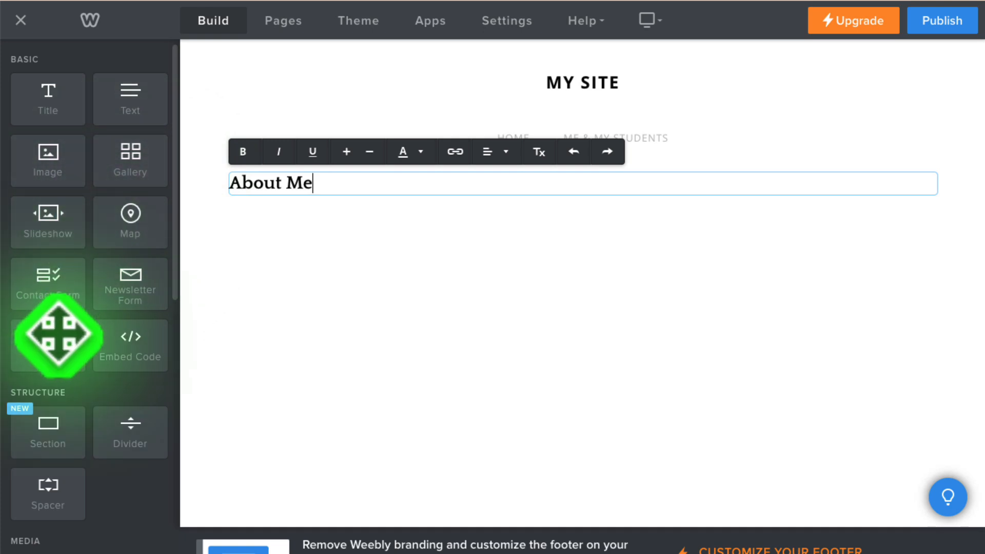
{"action": "left_click_drag", "start_coordinate": [136, 438], "coordinate": [435, 266]}
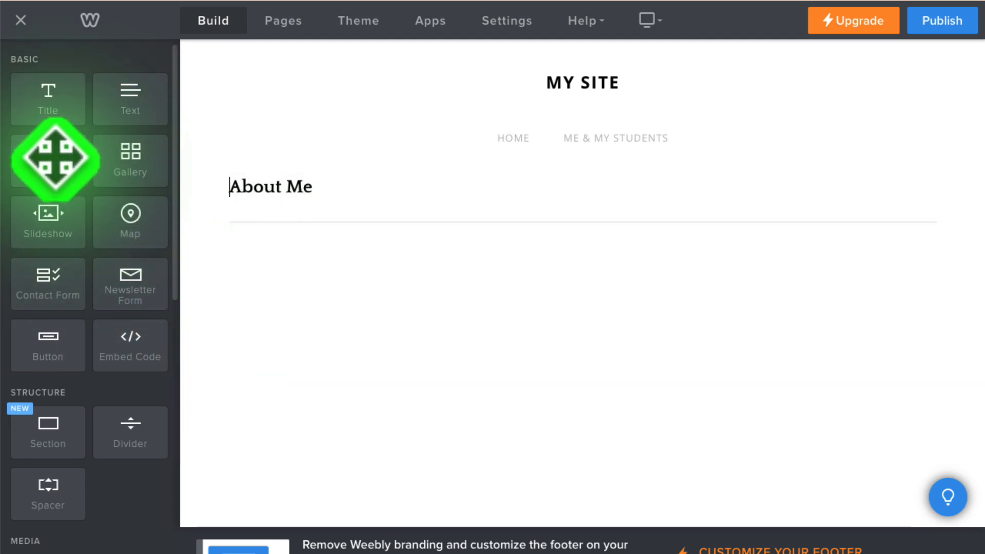
- Add an image element below the divider and upload me_fall2024 from the images folder of EDET 445-620 Fall 2024
{"action": "left_click_drag", "start_coordinate": [55, 159], "coordinate": [576, 241]}
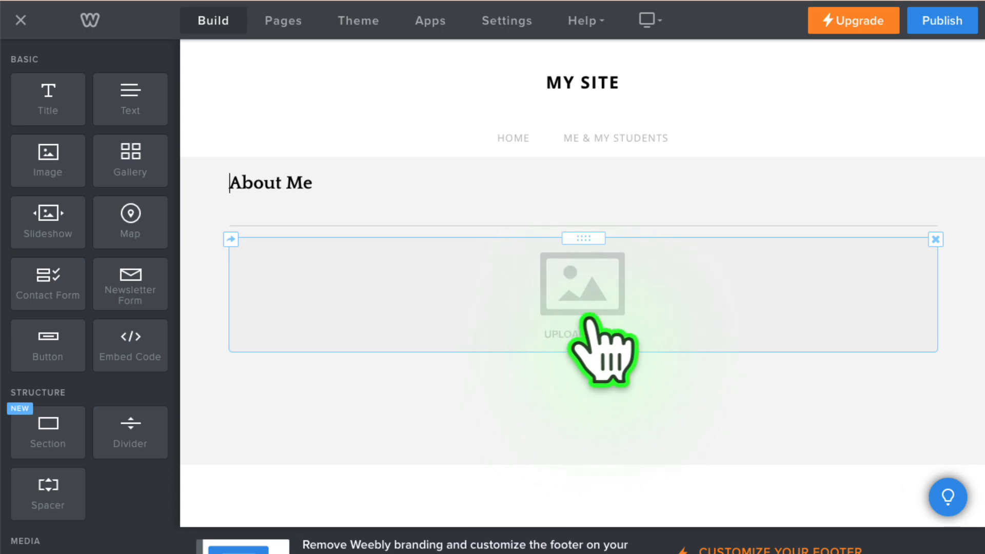
{"action": "left_click", "coordinate": [577, 303]}
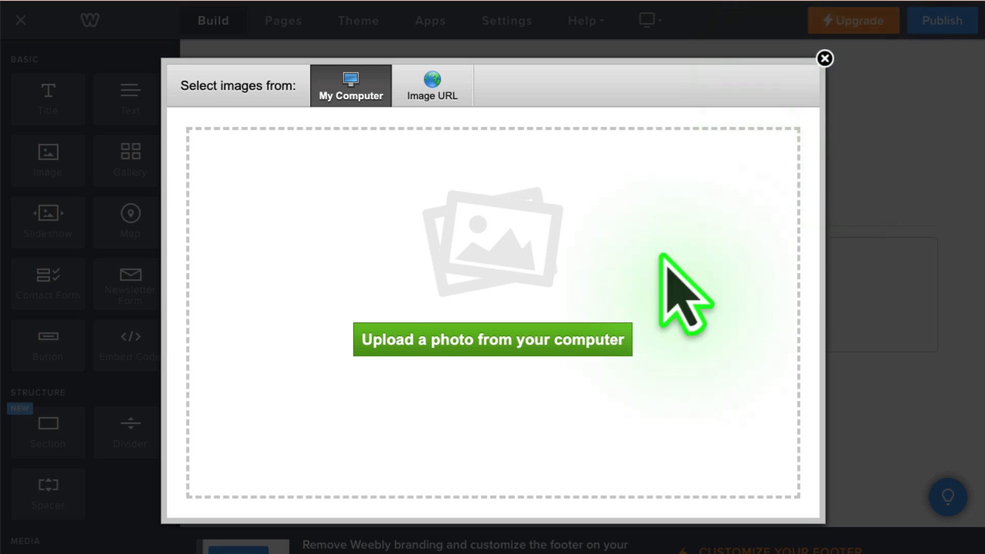
{"action": "left_click", "coordinate": [494, 344]}
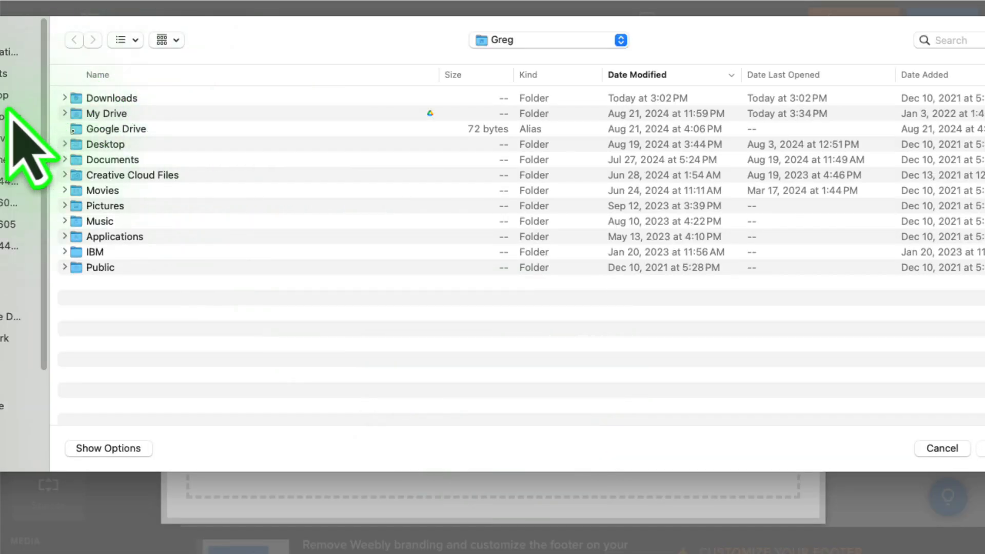
{"action": "left_click", "coordinate": [12, 181]}
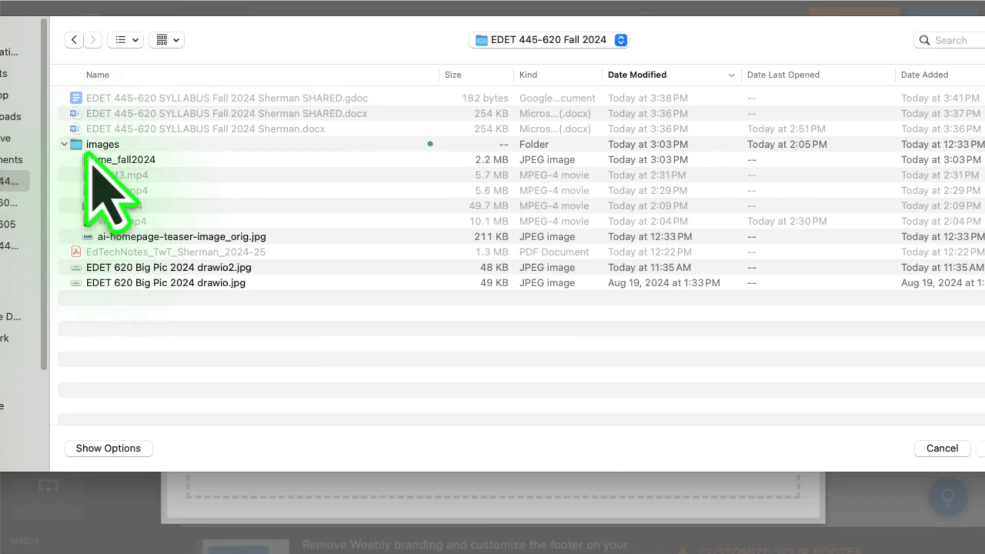
{"action": "double_click", "coordinate": [118, 160]}
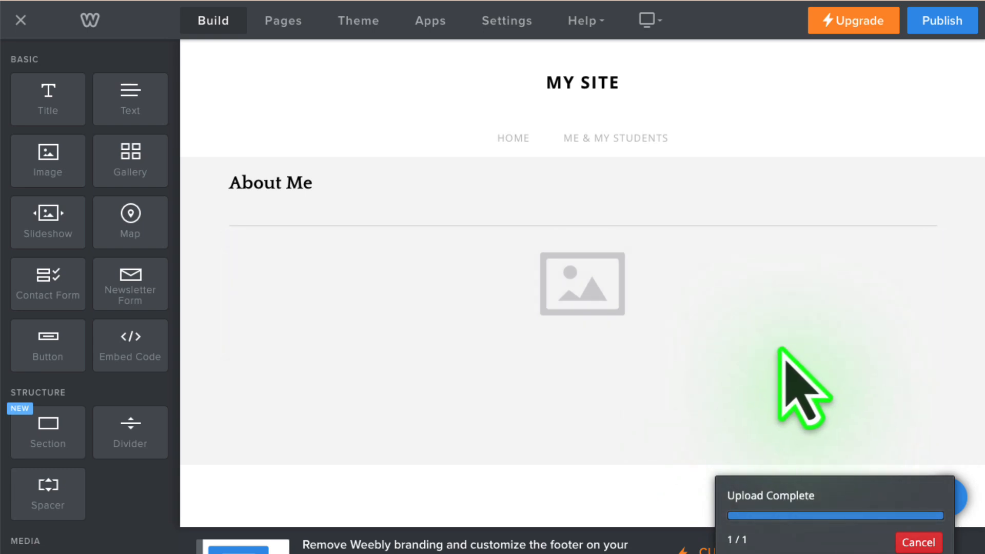
- Add a text element below the photo reading "About me..."
{"action": "scroll", "coordinate": [837, 343], "scroll_direction": "down", "scroll_amount": 7}
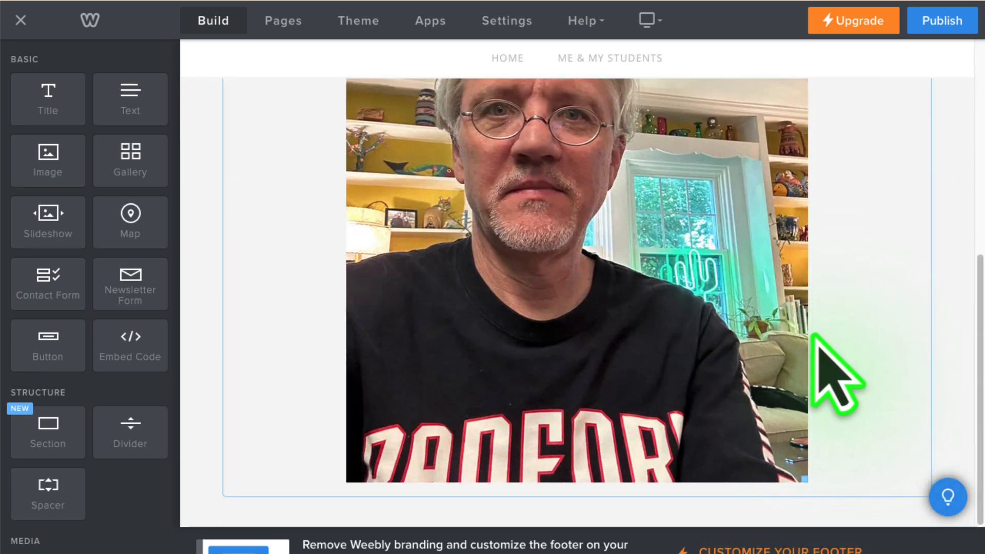
{"action": "scroll", "coordinate": [815, 335], "scroll_direction": "up", "scroll_amount": 6}
{"action": "scroll", "coordinate": [738, 319], "scroll_direction": "down", "scroll_amount": 2}
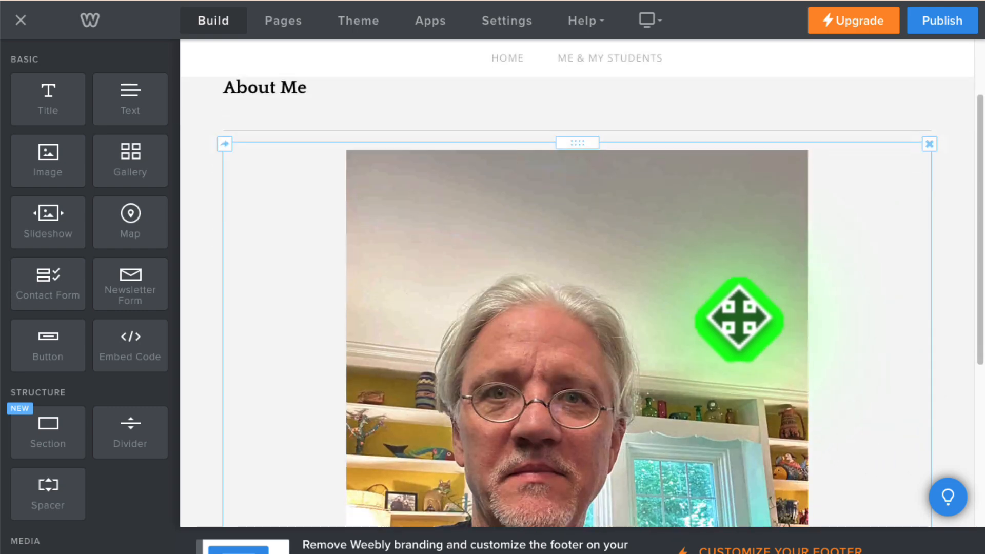
{"action": "scroll", "coordinate": [738, 318], "scroll_direction": "down", "scroll_amount": 5}
{"action": "left_click_drag", "start_coordinate": [134, 120], "coordinate": [595, 500]}
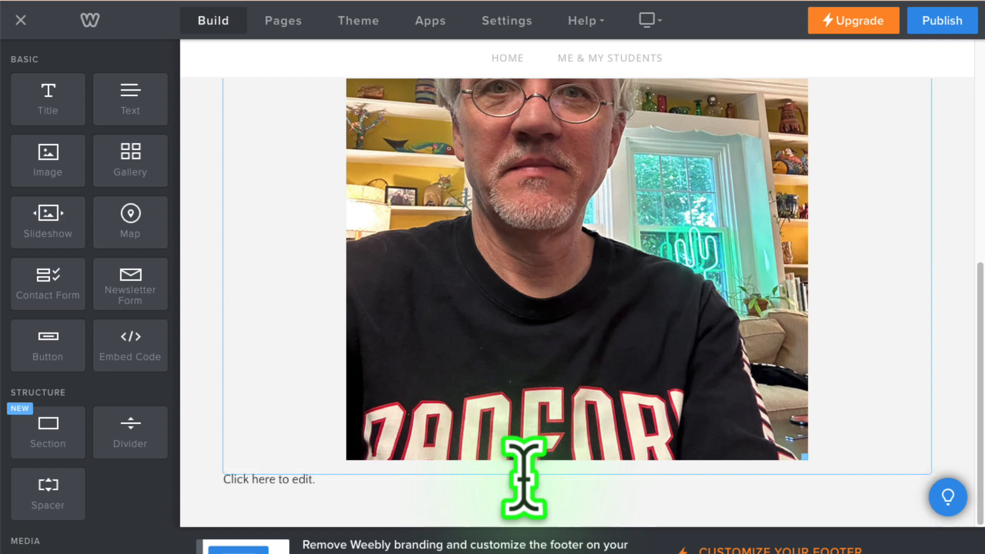
{"action": "left_click", "coordinate": [444, 479]}
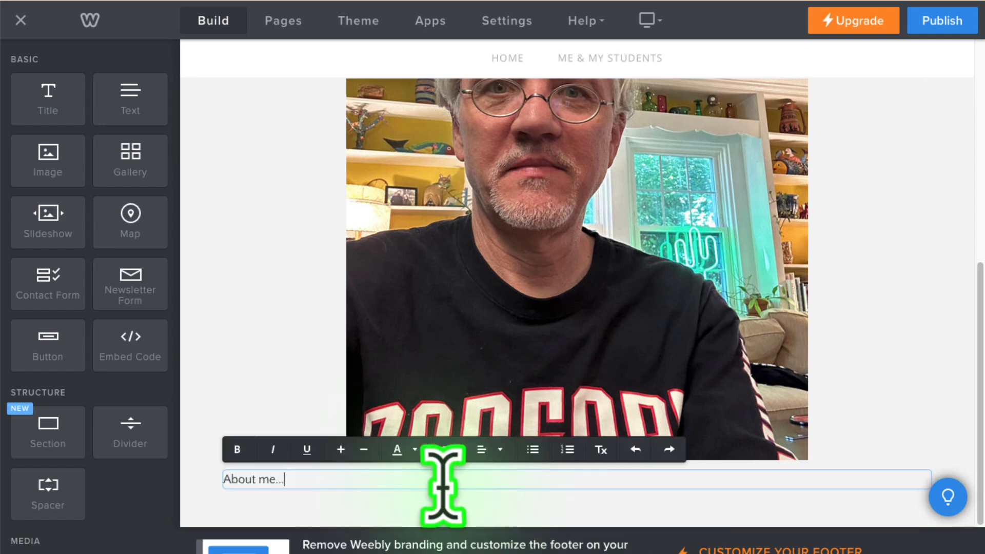
- Shrink the photo on the About Me page to about 40 percent of its uploaded width
{"action": "scroll", "coordinate": [769, 286], "scroll_direction": "up", "scroll_amount": 4}
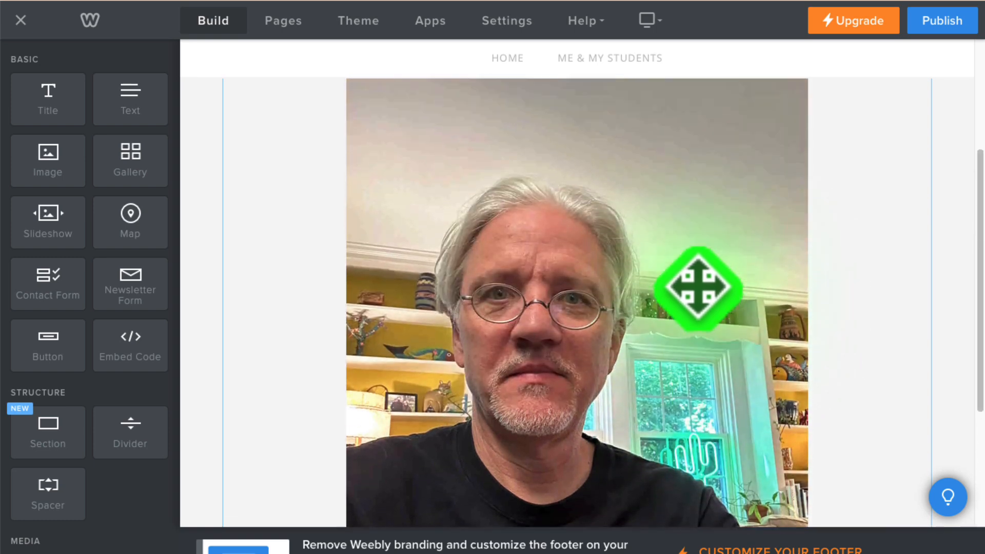
{"action": "left_click", "coordinate": [682, 282]}
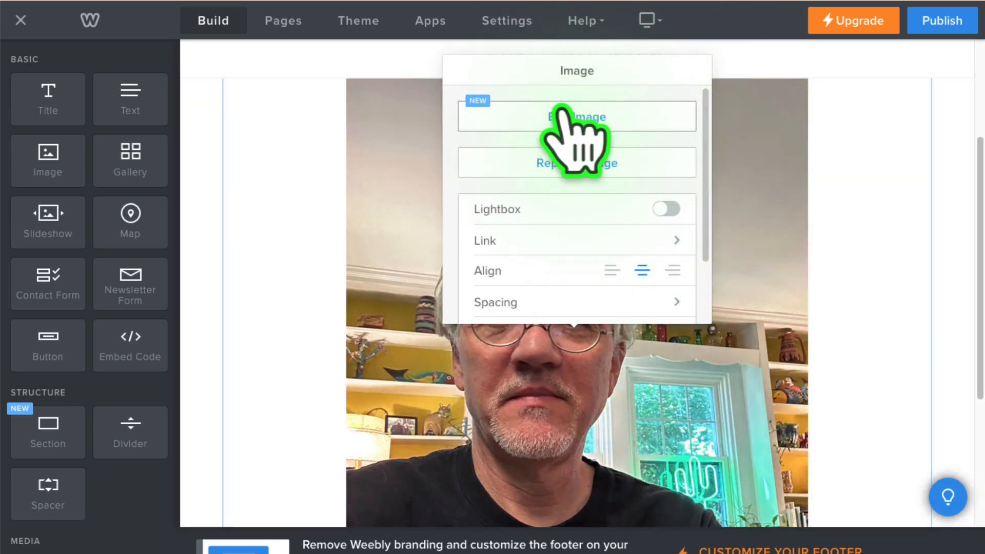
{"action": "scroll", "coordinate": [901, 385], "scroll_direction": "down", "scroll_amount": 5}
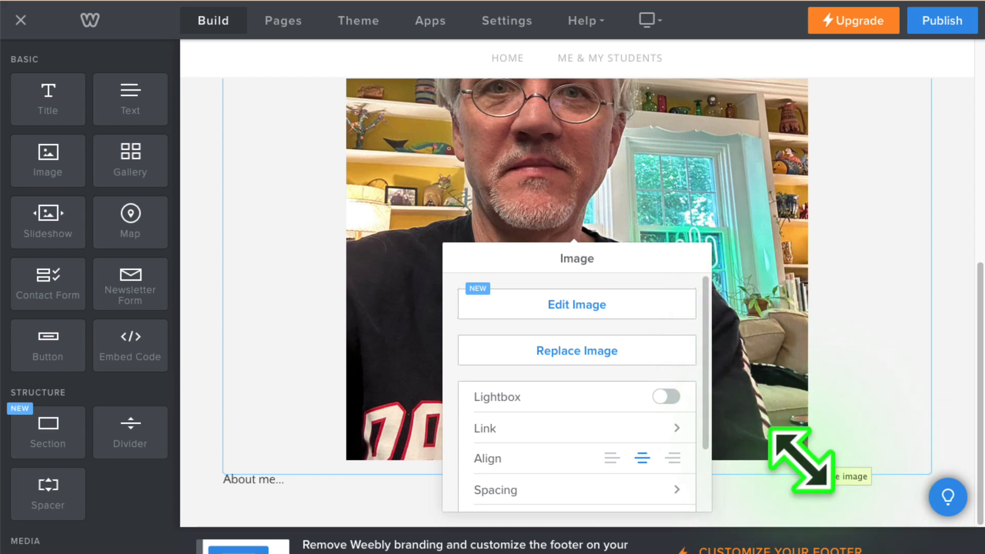
{"action": "left_click_drag", "start_coordinate": [801, 459], "coordinate": [780, 505]}
{"action": "scroll", "coordinate": [759, 330], "scroll_direction": "down", "scroll_amount": 1}
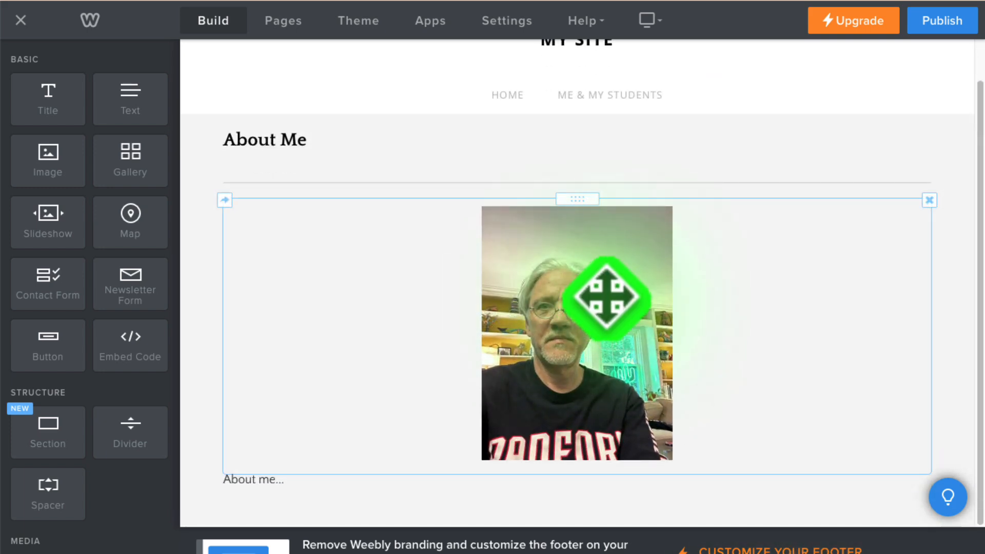
- Give the photo a Thin border in its advanced image settings
{"action": "left_click", "coordinate": [606, 298]}
{"action": "scroll", "coordinate": [554, 292], "scroll_direction": "down", "scroll_amount": 2}
{"action": "left_click", "coordinate": [505, 297]}
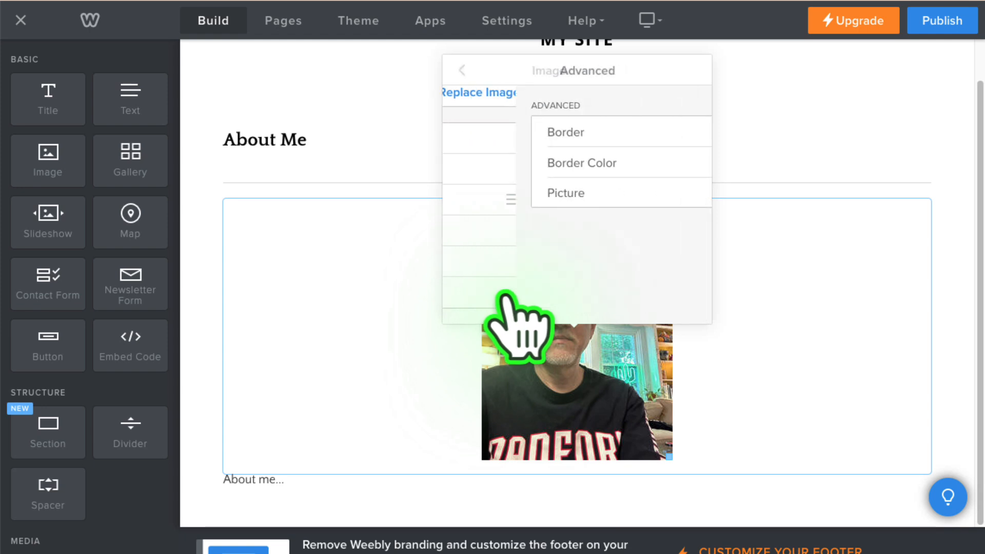
{"action": "left_click", "coordinate": [505, 134]}
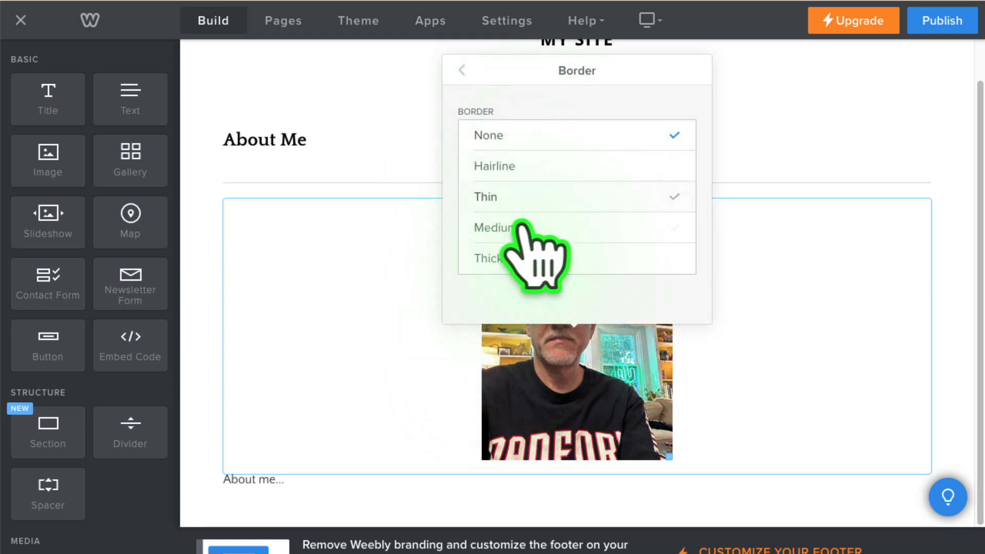
{"action": "left_click", "coordinate": [500, 198]}
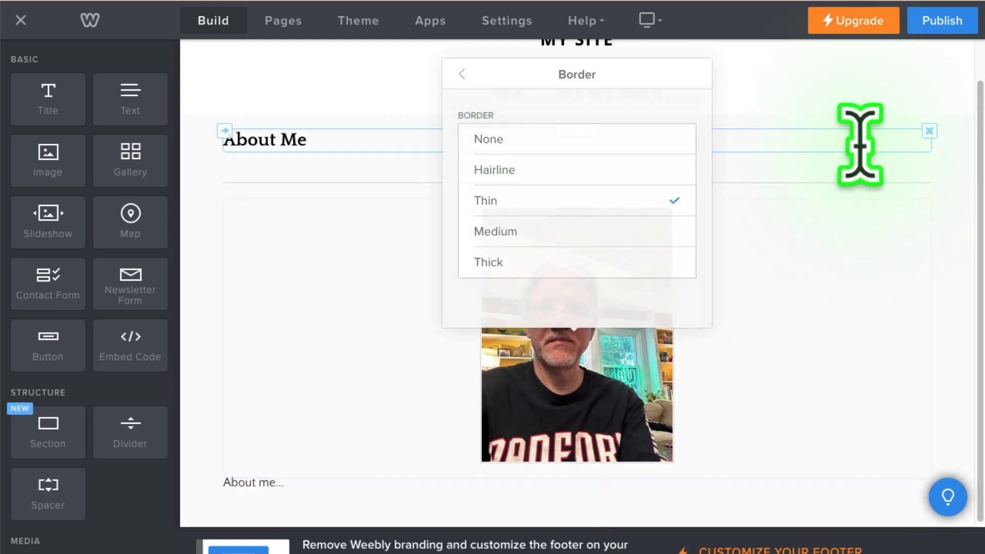
{"action": "left_click", "coordinate": [919, 290]}
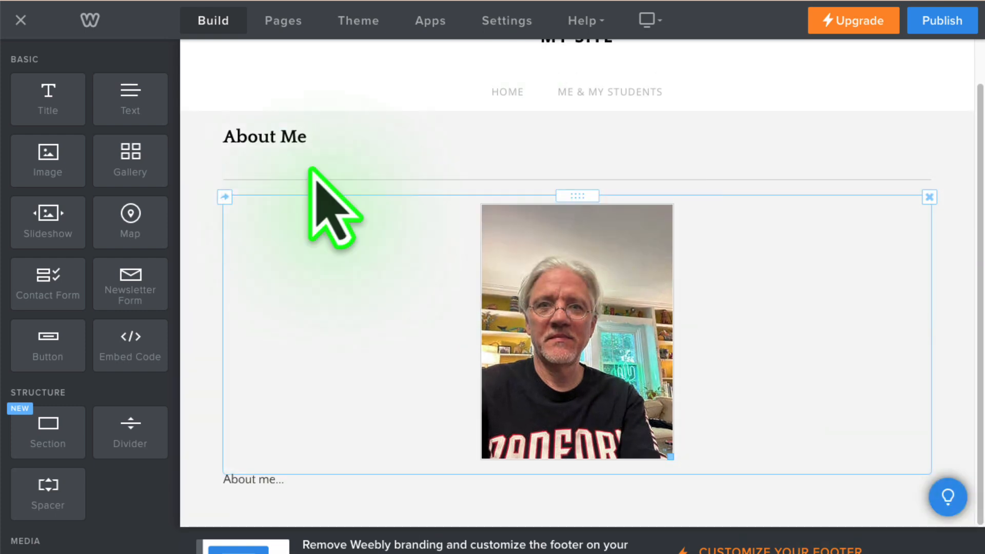
- Return to the site's Home page and publish the website
{"action": "mouse_move", "coordinate": [628, 92]}
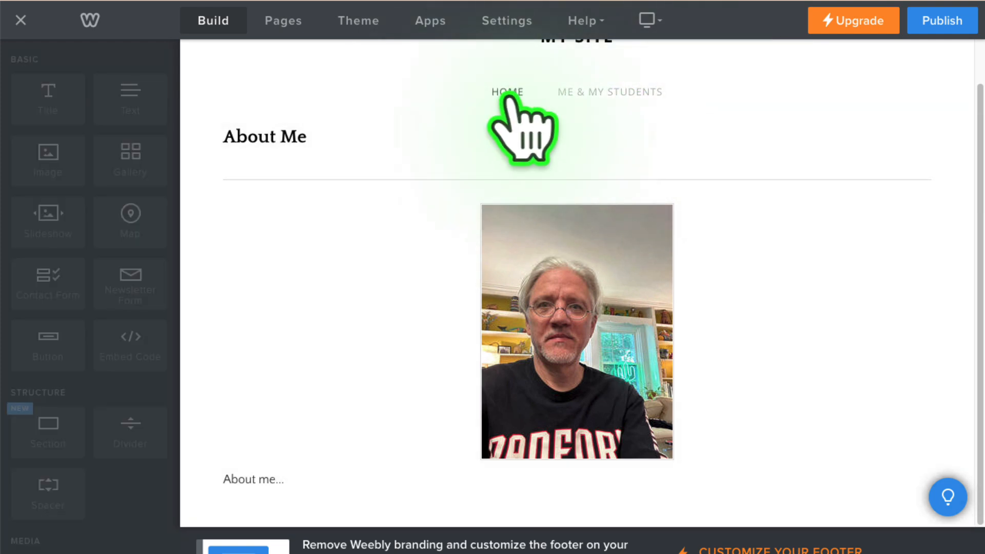
{"action": "left_click", "coordinate": [506, 94]}
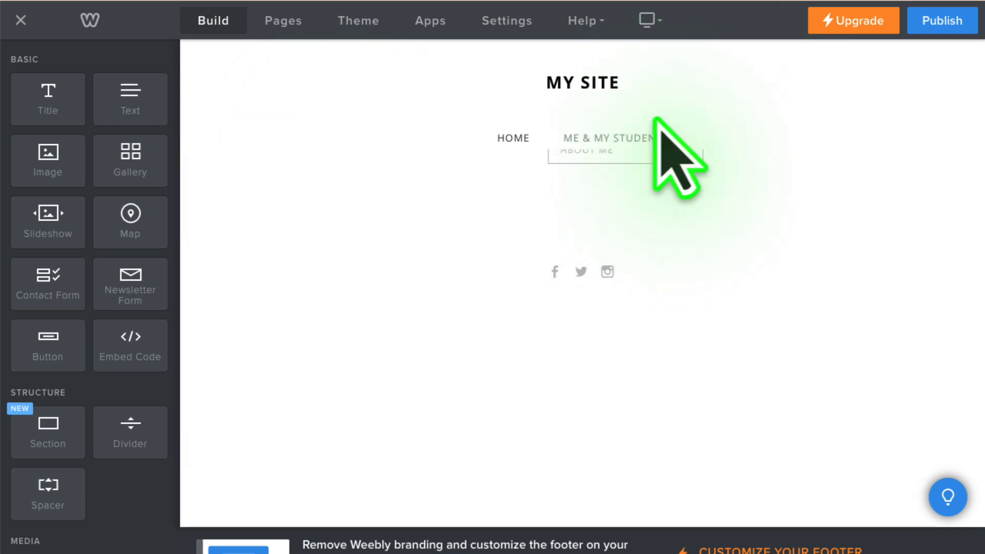
{"action": "left_click", "coordinate": [934, 26]}
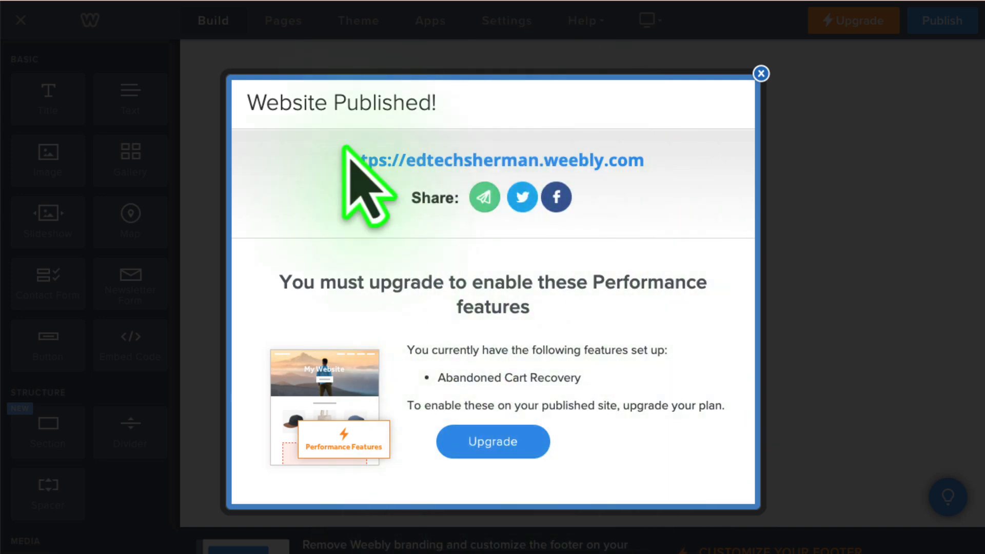
- Open the published website and view its About Me page under Me & My Students
{"action": "left_click", "coordinate": [455, 160]}
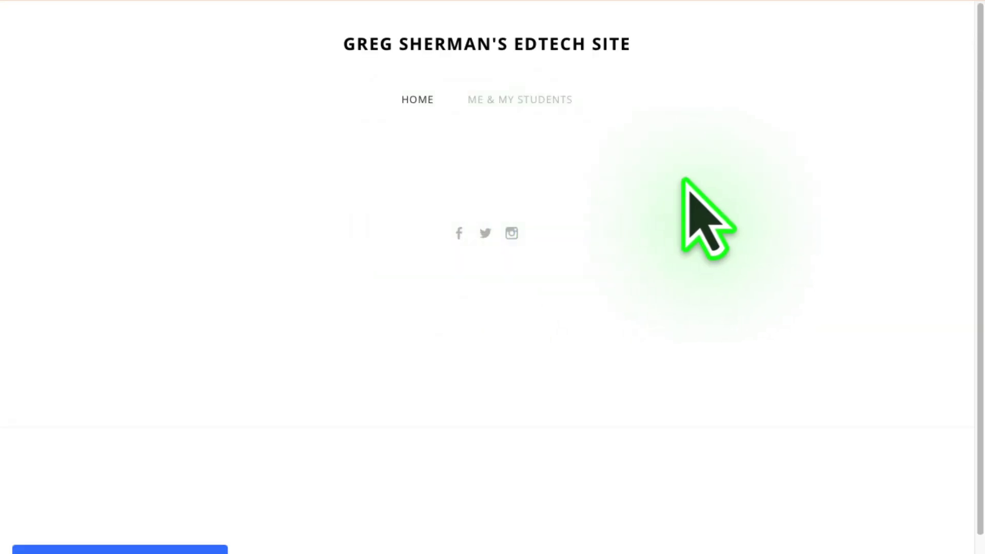
{"action": "mouse_move", "coordinate": [530, 99]}
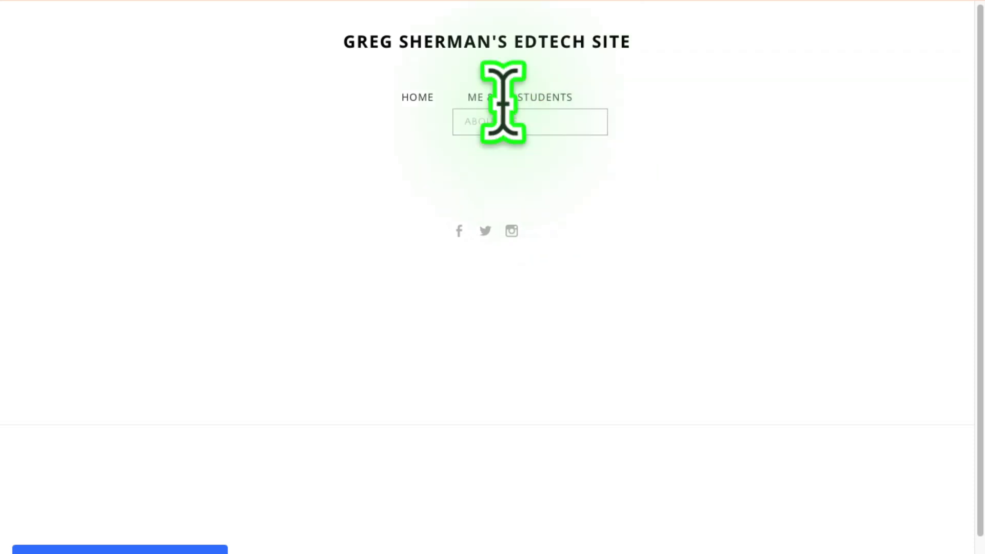
{"action": "left_click", "coordinate": [492, 123]}
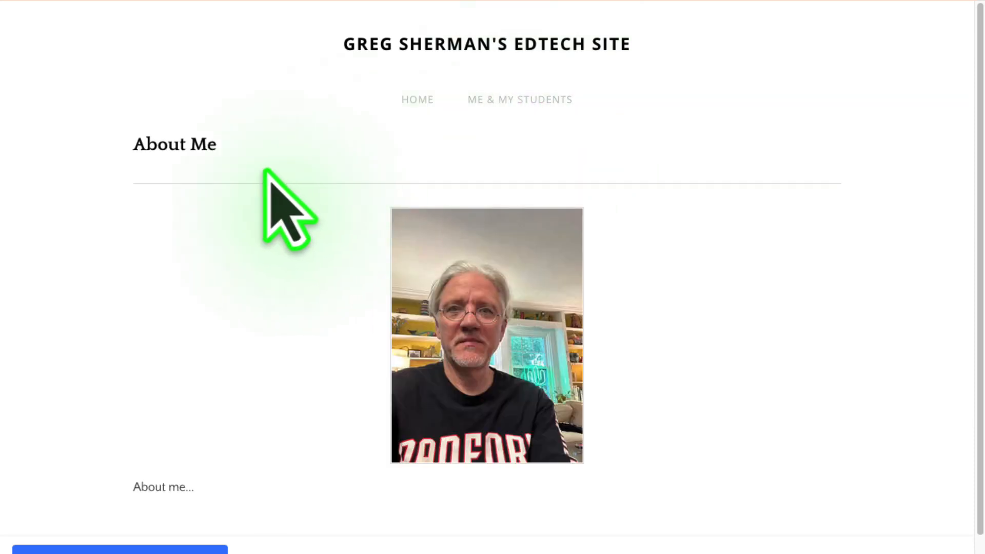